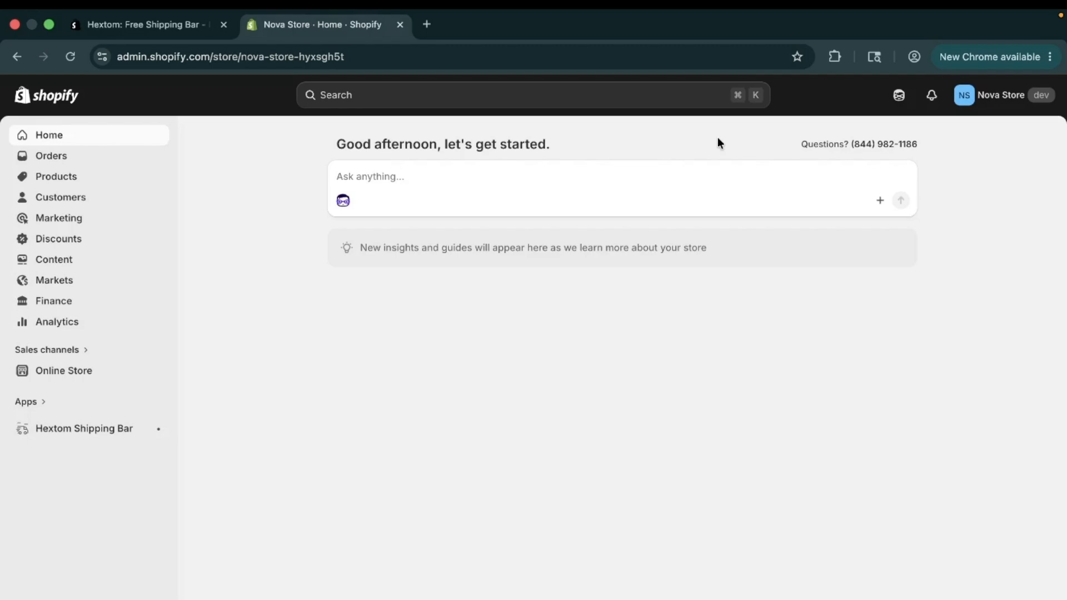
- Review the Hextom: Free Shipping Bar listing in the Shopify App Store, including its description, pricing plans and merchant reviews
{"action": "left_click", "coordinate": [113, 26]}
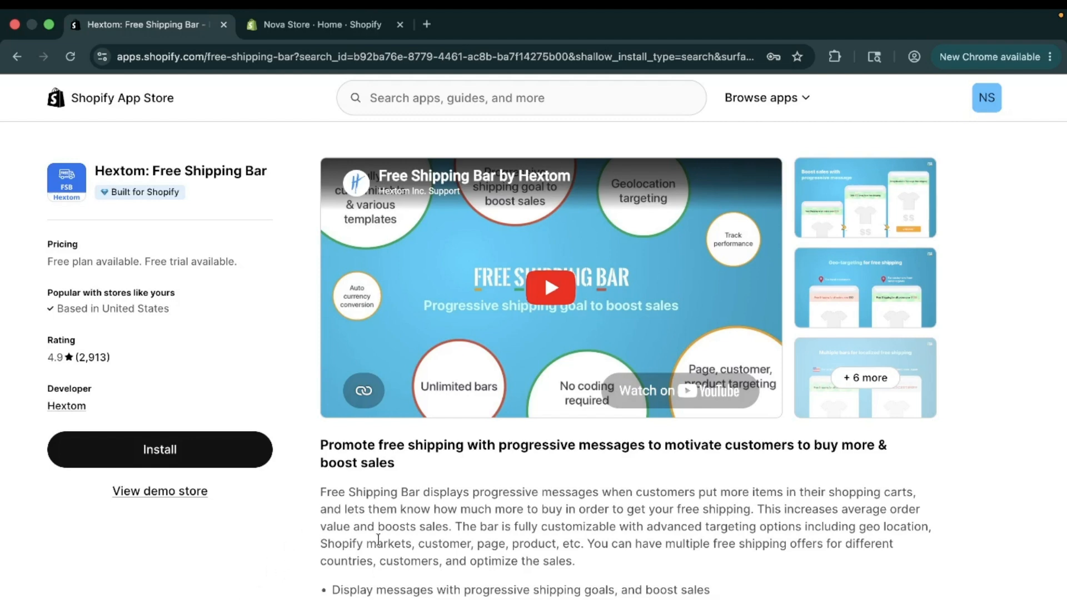
{"action": "scroll", "coordinate": [366, 595], "scroll_direction": "down", "scroll_amount": 2}
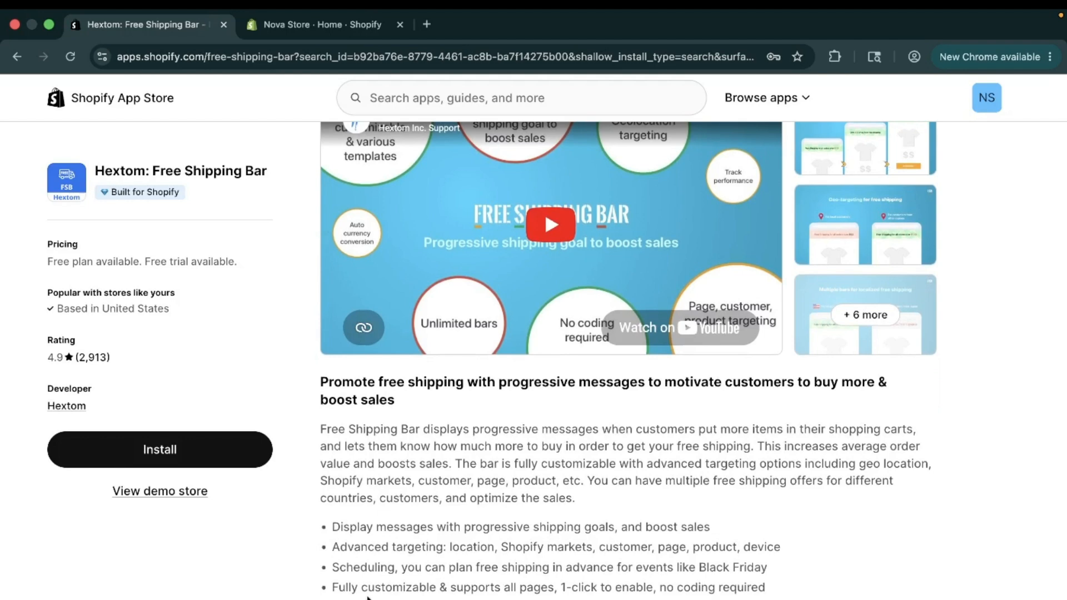
{"action": "scroll", "coordinate": [368, 598], "scroll_direction": "down", "scroll_amount": 6}
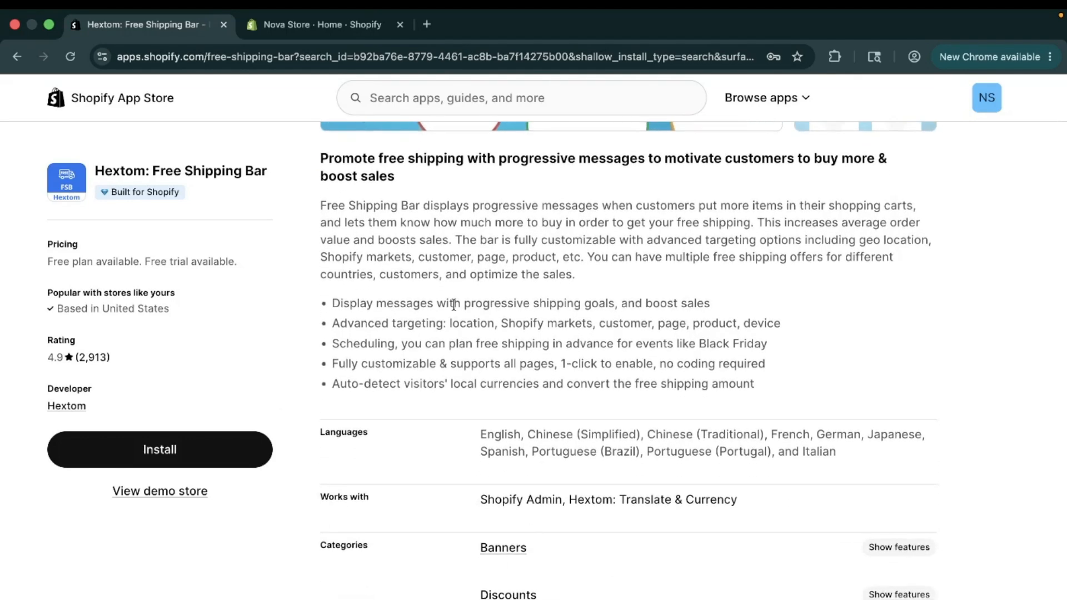
{"action": "scroll", "coordinate": [454, 305], "scroll_direction": "down", "scroll_amount": 1}
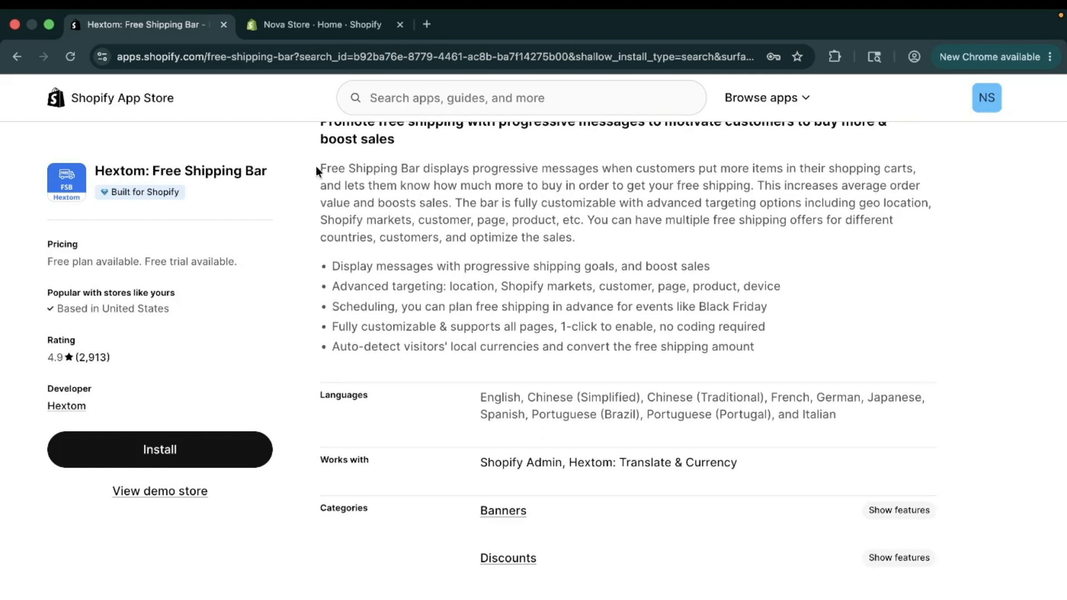
{"action": "left_click_drag", "start_coordinate": [319, 166], "coordinate": [753, 347]}
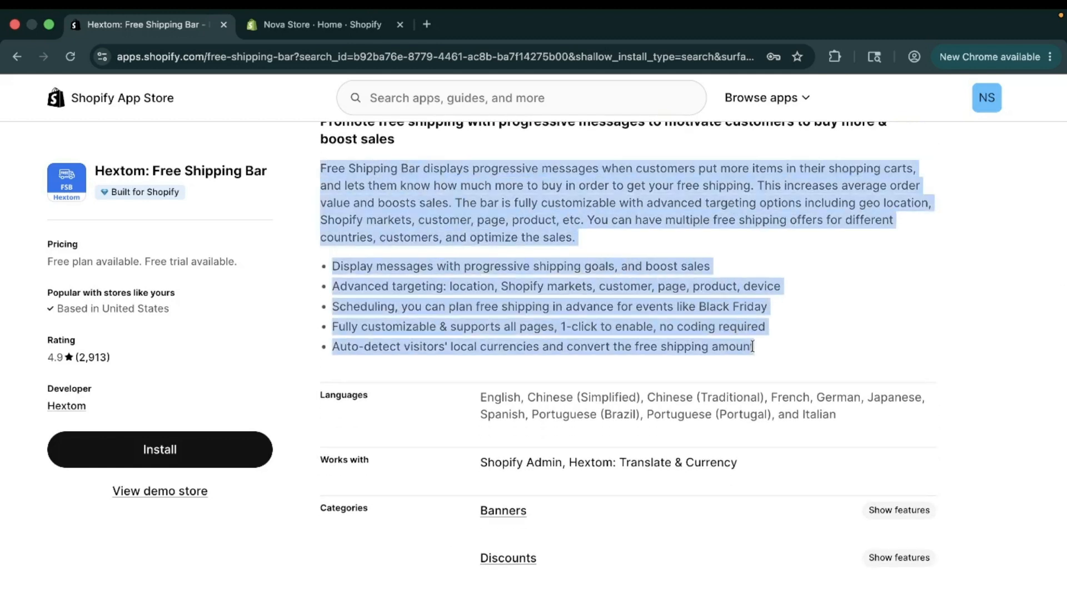
{"action": "scroll", "coordinate": [752, 347], "scroll_direction": "down", "scroll_amount": 5}
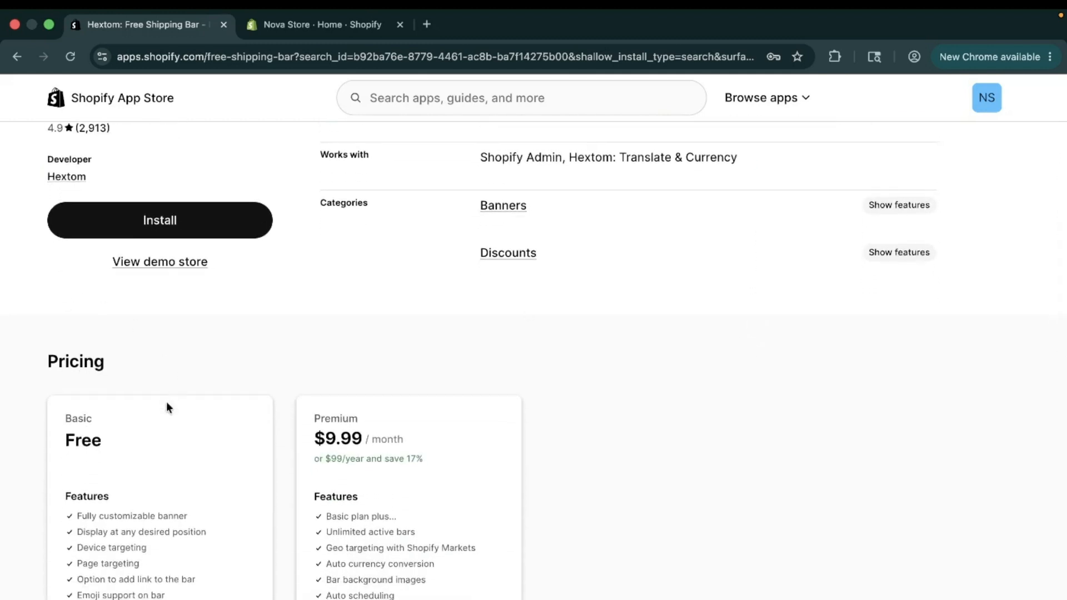
{"action": "scroll", "coordinate": [67, 374], "scroll_direction": "down", "scroll_amount": 1}
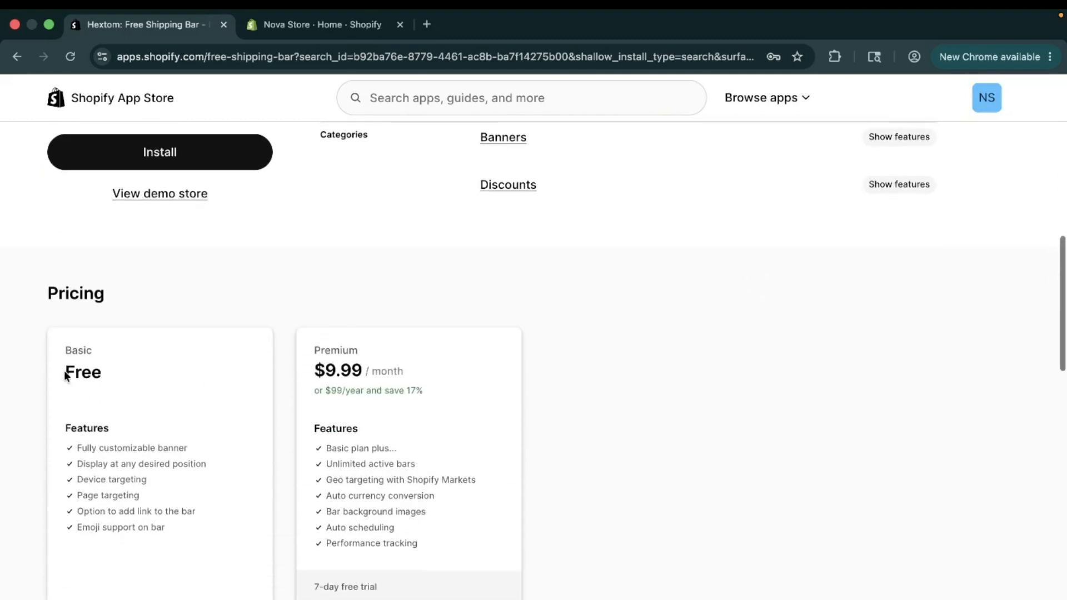
{"action": "left_click_drag", "start_coordinate": [65, 372], "coordinate": [138, 378]}
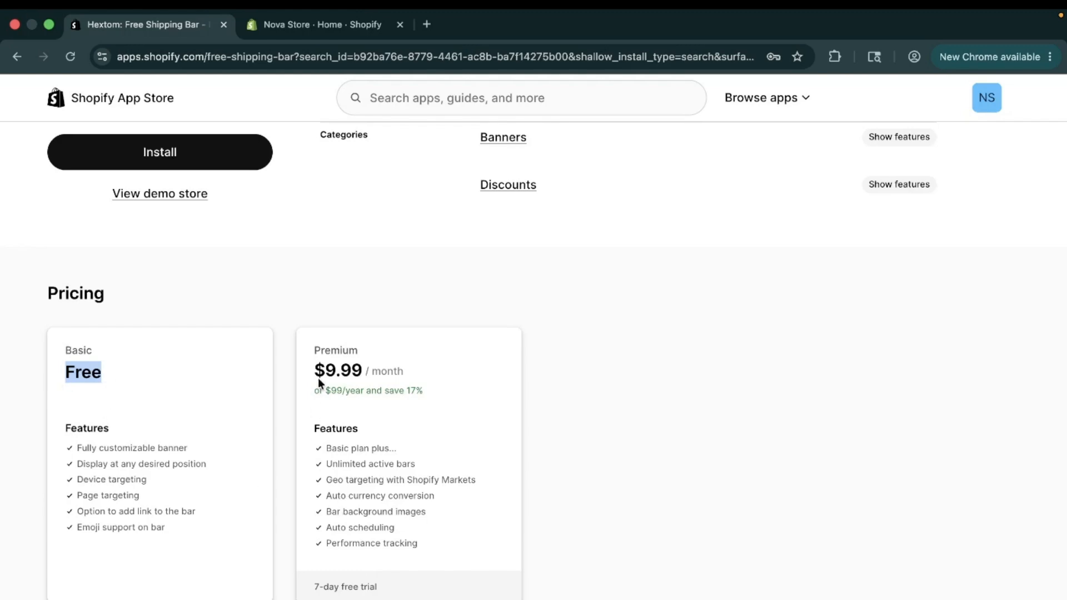
{"action": "scroll", "coordinate": [318, 378], "scroll_direction": "down", "scroll_amount": 6}
{"action": "scroll", "coordinate": [318, 380], "scroll_direction": "down", "scroll_amount": 4}
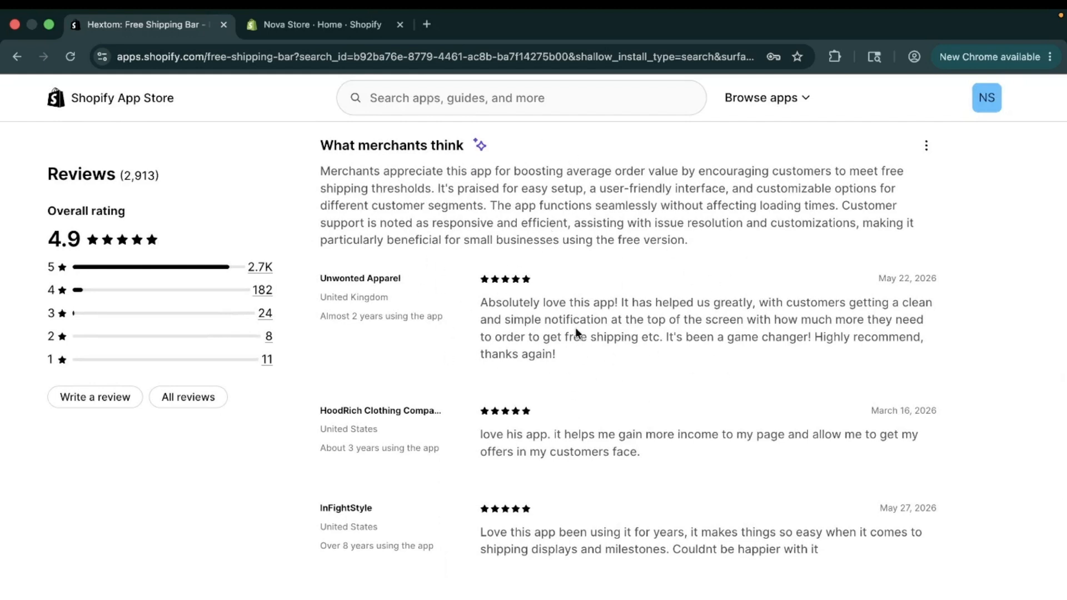
{"action": "scroll", "coordinate": [575, 332], "scroll_direction": "down", "scroll_amount": 3}
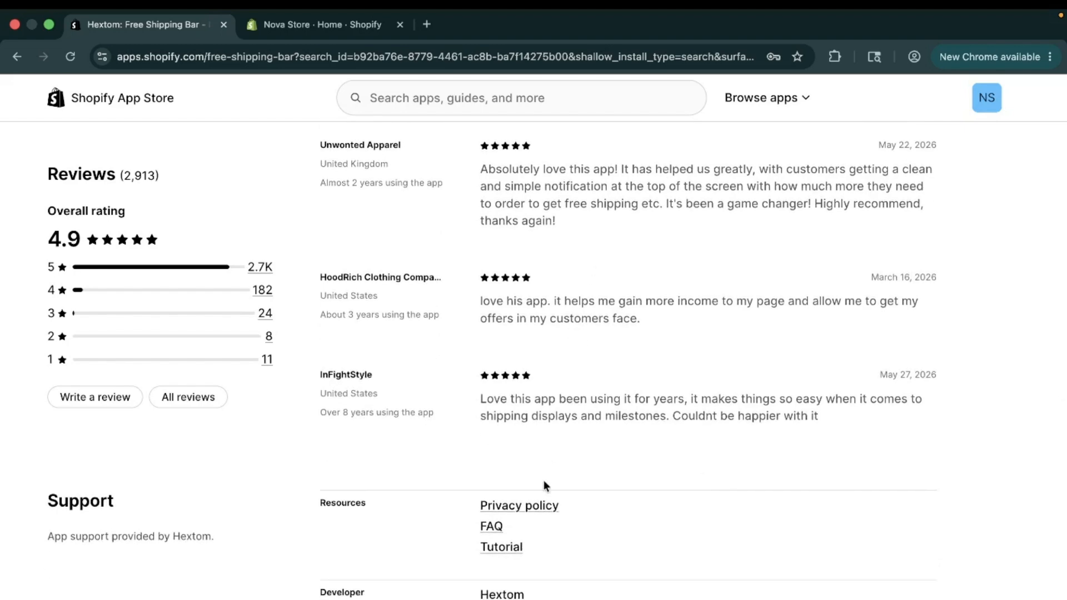
{"action": "scroll", "coordinate": [507, 222], "scroll_direction": "down", "scroll_amount": 1}
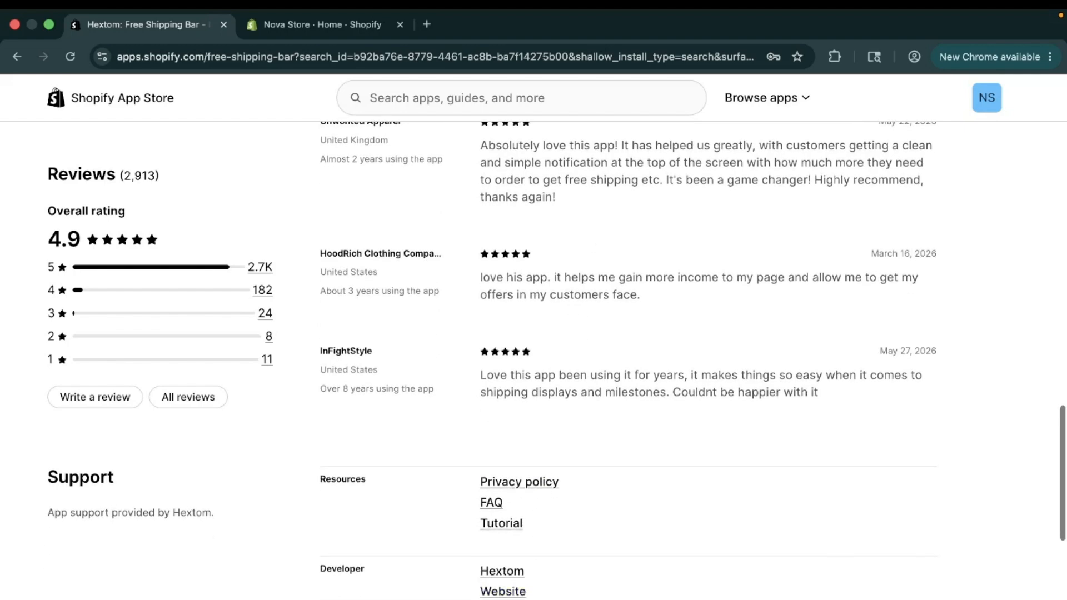
{"action": "scroll", "coordinate": [507, 222], "scroll_direction": "up", "scroll_amount": 1}
{"action": "scroll", "coordinate": [507, 222], "scroll_direction": "up", "scroll_amount": 15}
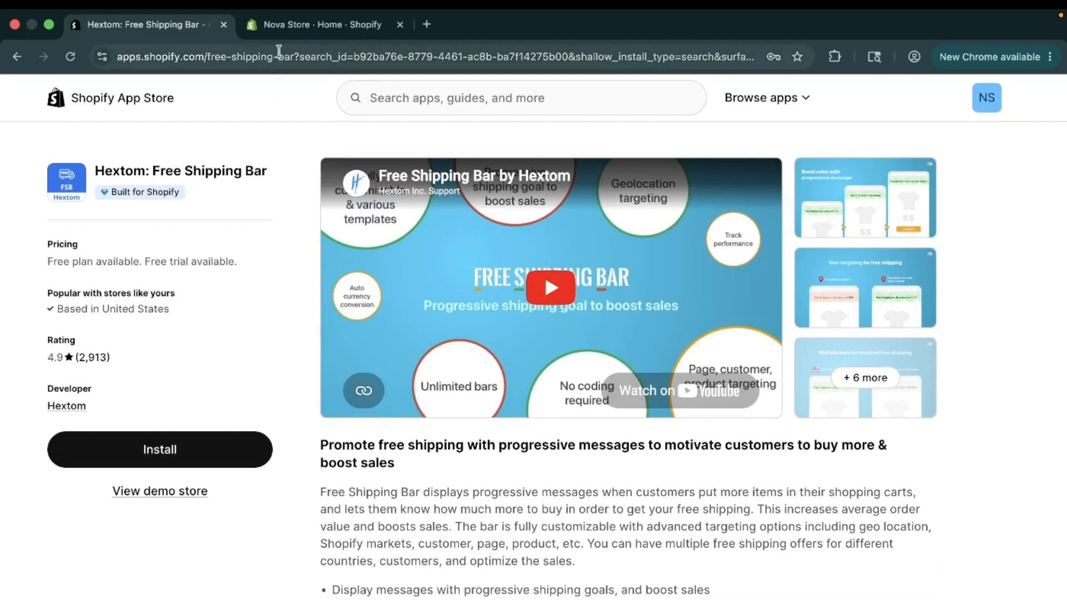
- Switch to the Nova Store admin, open the Hextom Shipping Bar app and start creating a new bar
{"action": "left_click", "coordinate": [281, 33]}
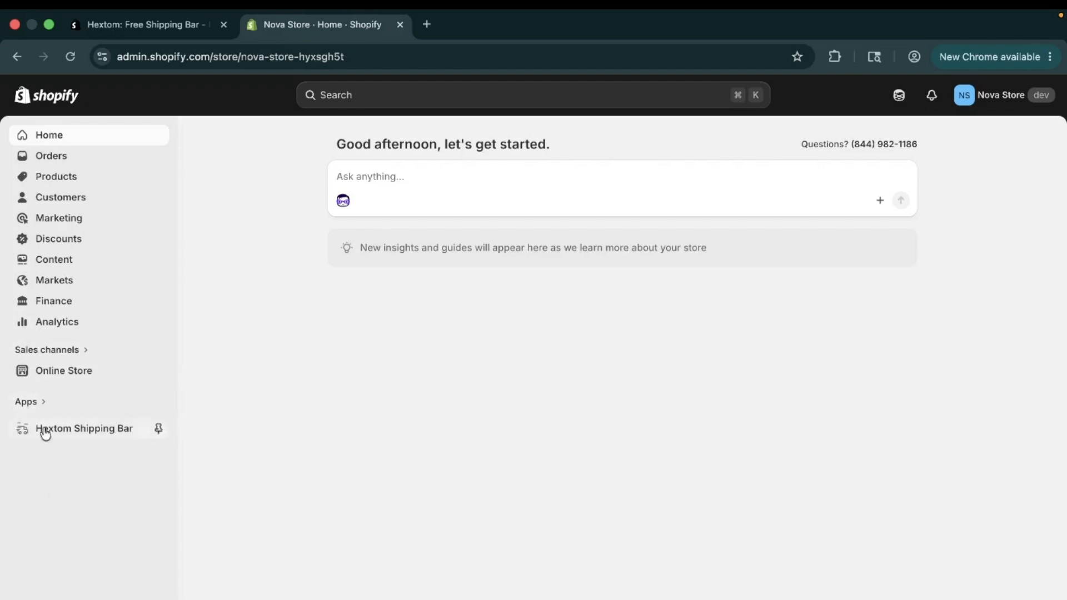
{"action": "left_click", "coordinate": [92, 441]}
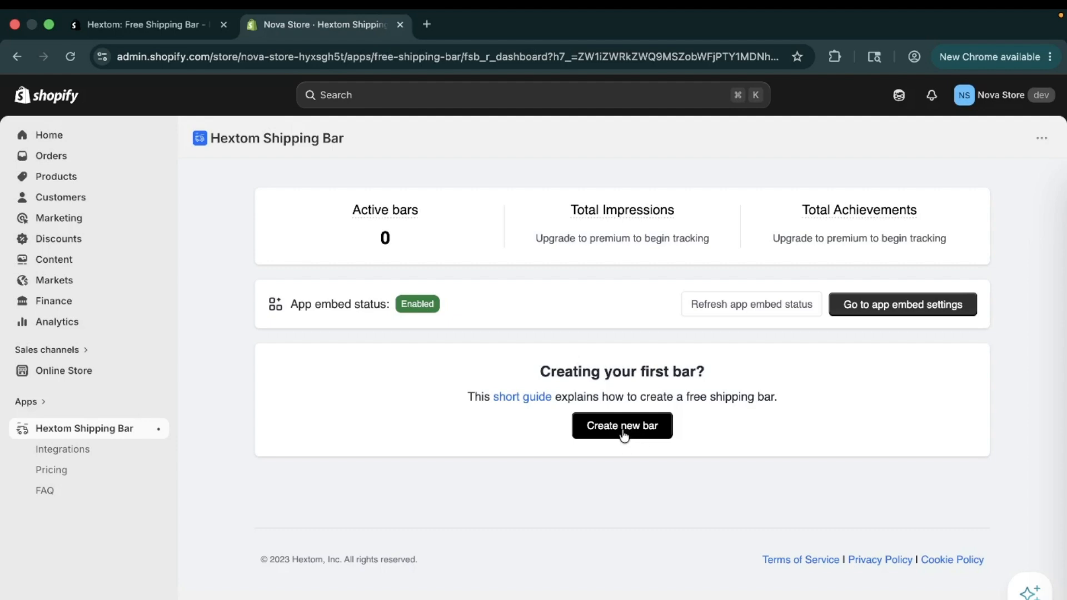
{"action": "left_click", "coordinate": [623, 435]}
- Compare the basic and premium style templates and apply the basic "It's Easy" template to the bar
{"action": "scroll", "coordinate": [624, 434], "scroll_direction": "down", "scroll_amount": 5}
{"action": "scroll", "coordinate": [622, 431], "scroll_direction": "down", "scroll_amount": 2}
{"action": "scroll", "coordinate": [623, 431], "scroll_direction": "up", "scroll_amount": 1}
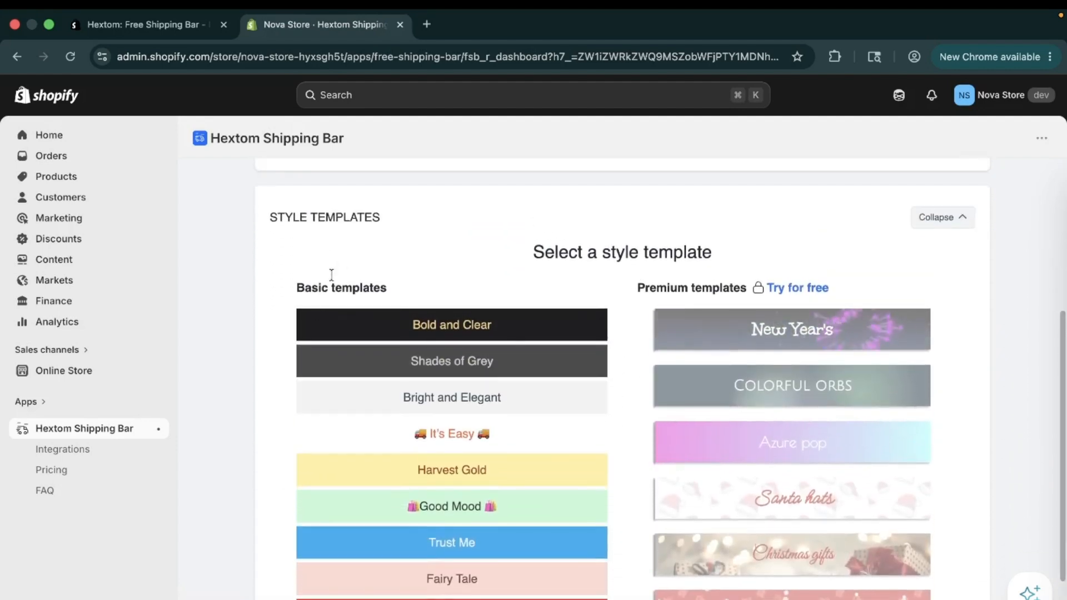
{"action": "left_click_drag", "start_coordinate": [270, 216], "coordinate": [455, 245]}
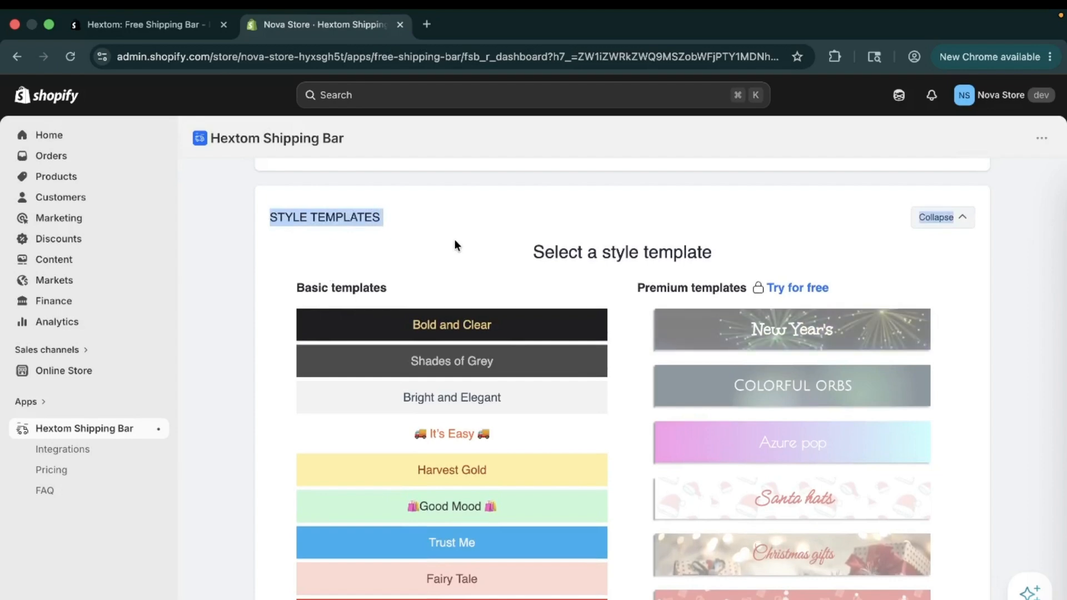
{"action": "left_click", "coordinate": [455, 245]}
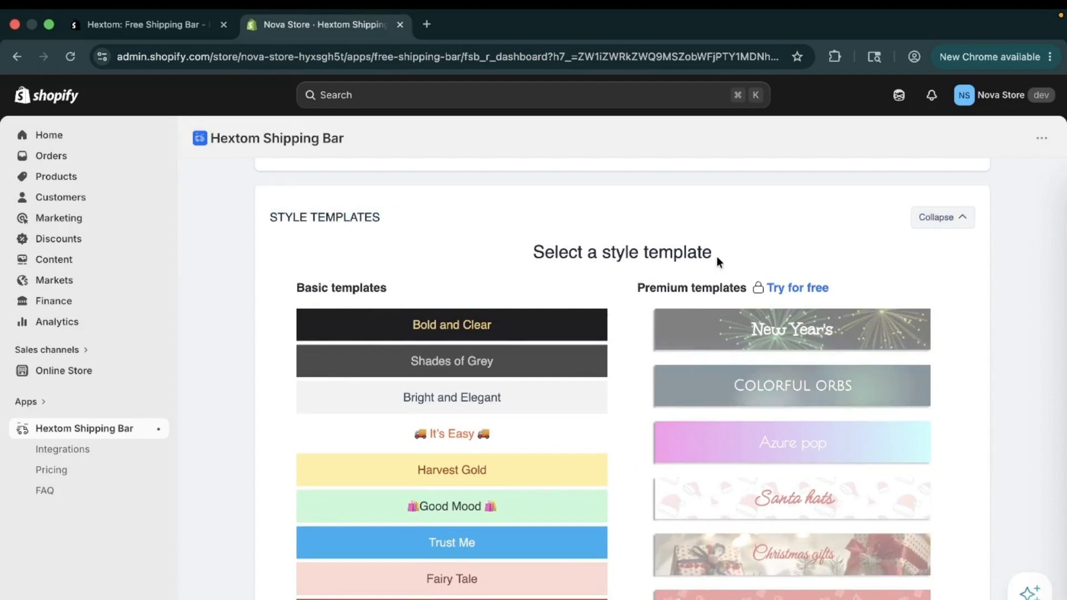
{"action": "scroll", "coordinate": [716, 255], "scroll_direction": "down", "scroll_amount": 1}
{"action": "scroll", "coordinate": [780, 315], "scroll_direction": "down", "scroll_amount": 3}
{"action": "scroll", "coordinate": [780, 315], "scroll_direction": "up", "scroll_amount": 5}
{"action": "scroll", "coordinate": [781, 320], "scroll_direction": "down", "scroll_amount": 5}
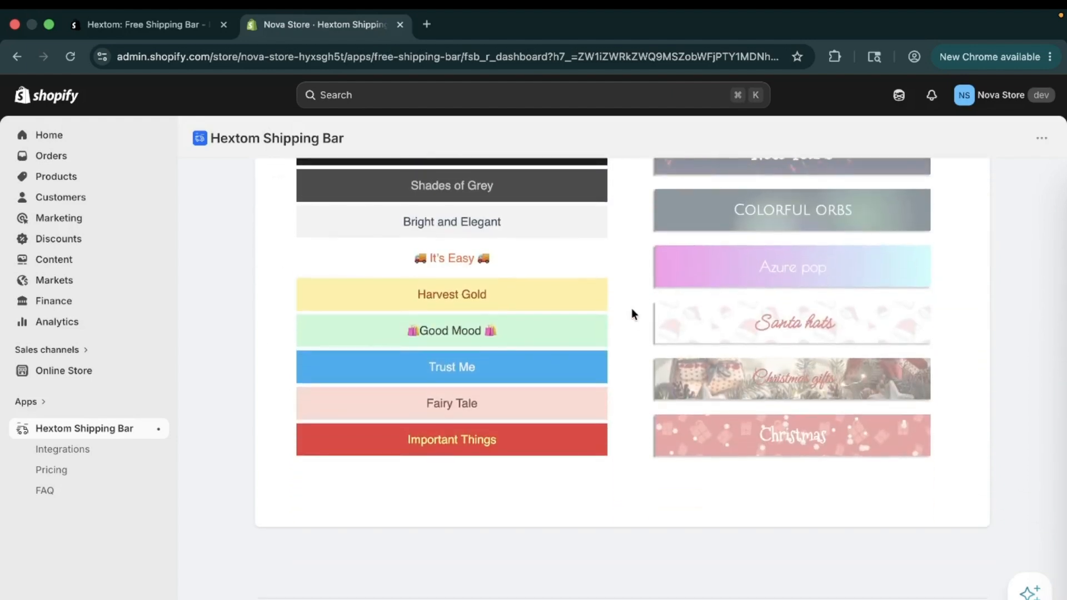
{"action": "scroll", "coordinate": [632, 314], "scroll_direction": "up", "scroll_amount": 1}
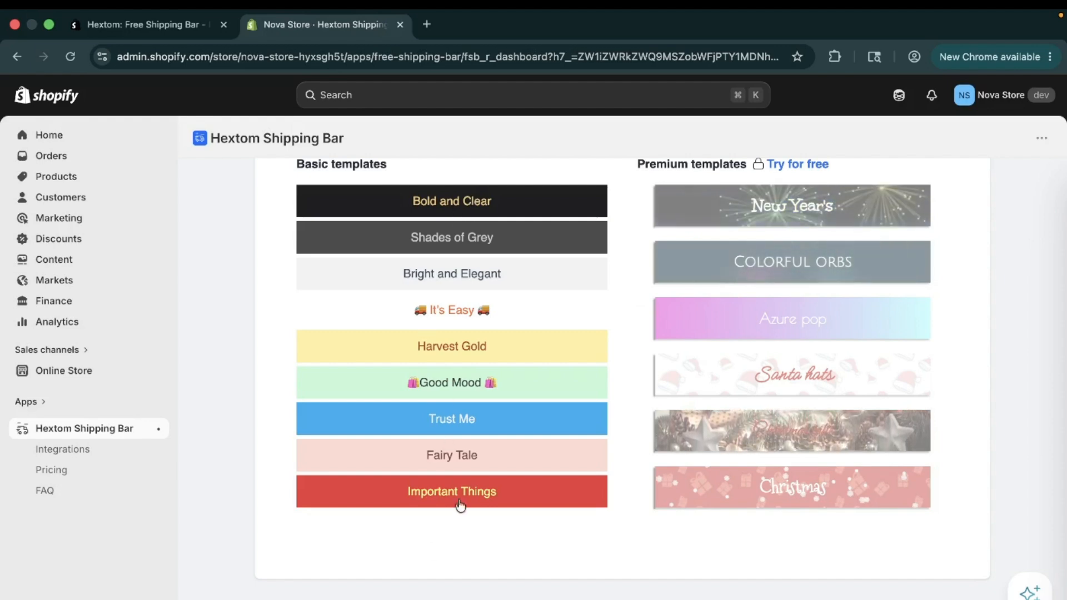
{"action": "scroll", "coordinate": [419, 272], "scroll_direction": "up", "scroll_amount": 1}
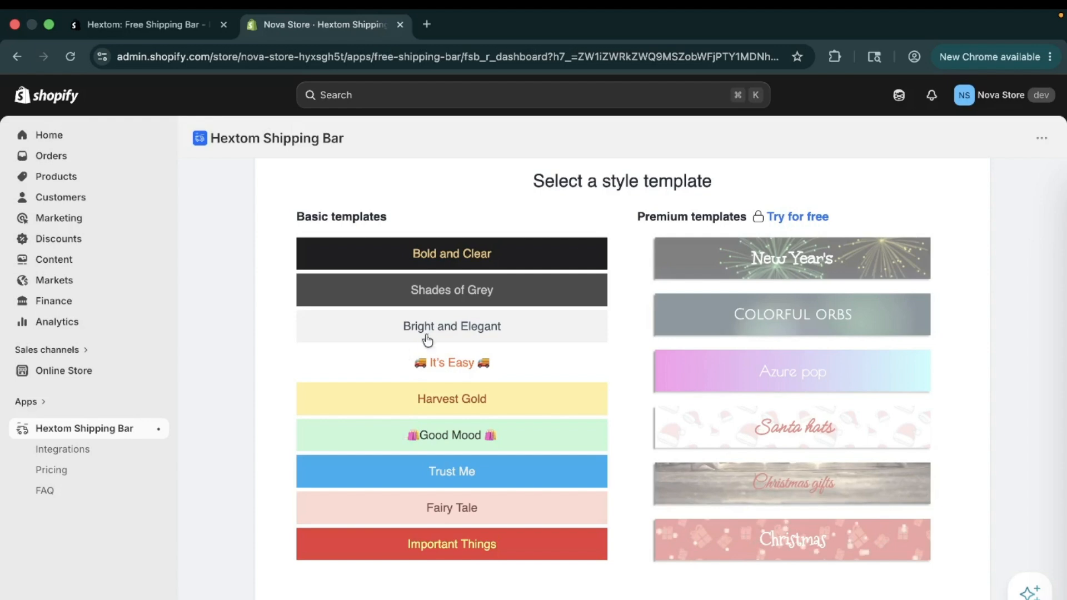
{"action": "left_click", "coordinate": [433, 361]}
- Check the bar's messages in the mobile preview and return to the desktop preview
{"action": "scroll", "coordinate": [434, 356], "scroll_direction": "down", "scroll_amount": 4}
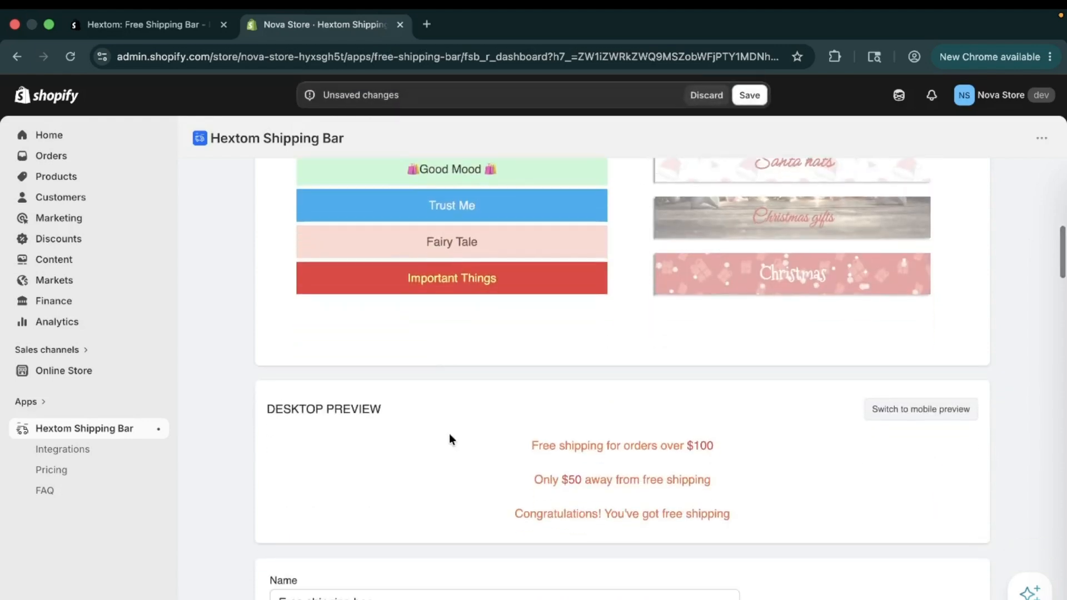
{"action": "scroll", "coordinate": [451, 435], "scroll_direction": "down", "scroll_amount": 5}
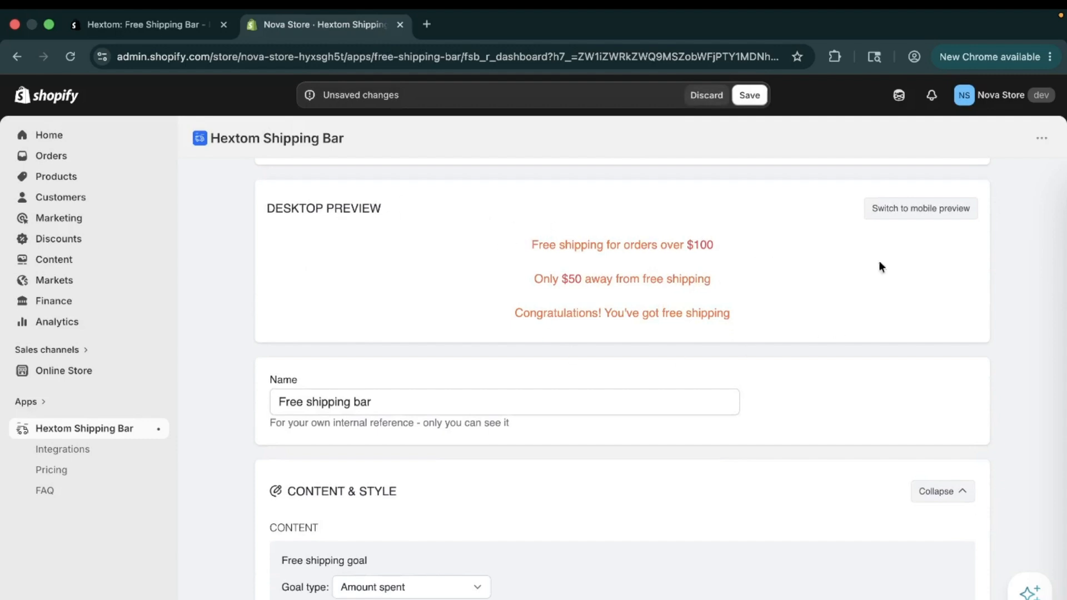
{"action": "left_click", "coordinate": [899, 207]}
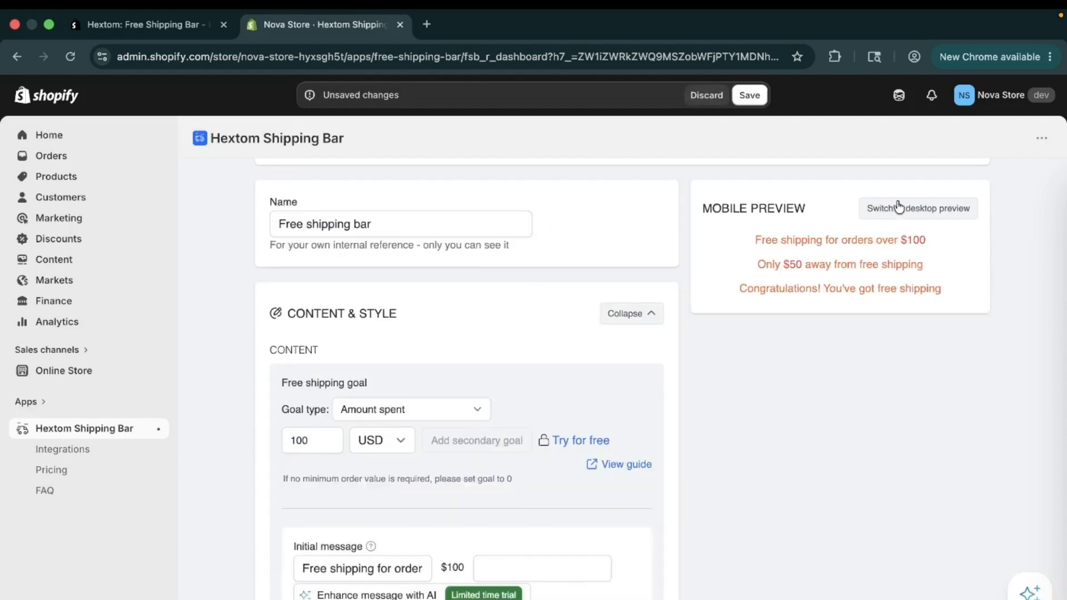
{"action": "left_click", "coordinate": [941, 215]}
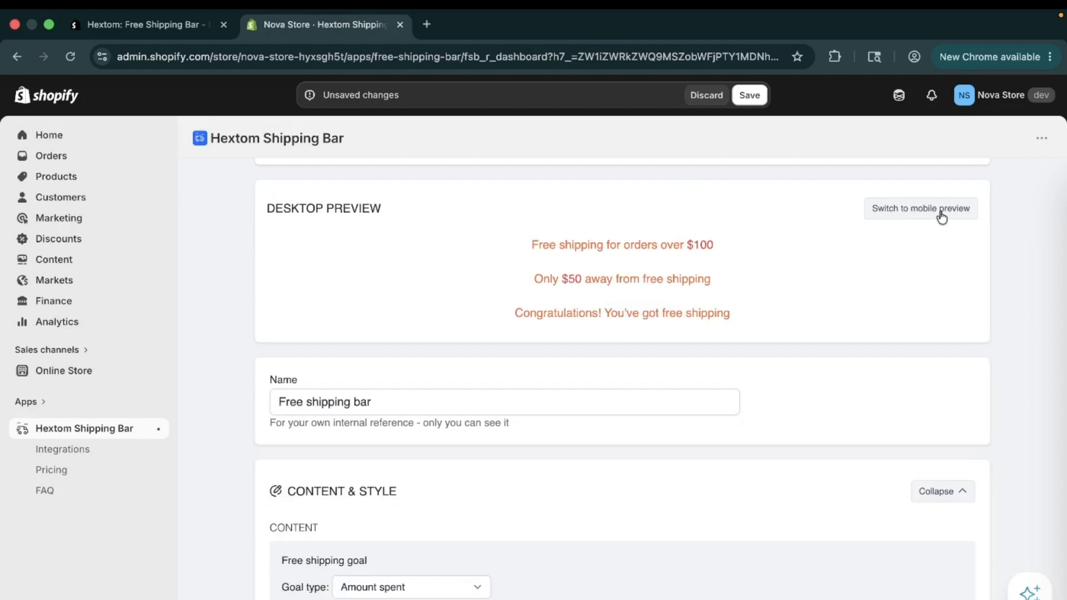
{"action": "scroll", "coordinate": [706, 387], "scroll_direction": "down", "scroll_amount": 1}
{"action": "scroll", "coordinate": [706, 392], "scroll_direction": "down", "scroll_amount": 1}
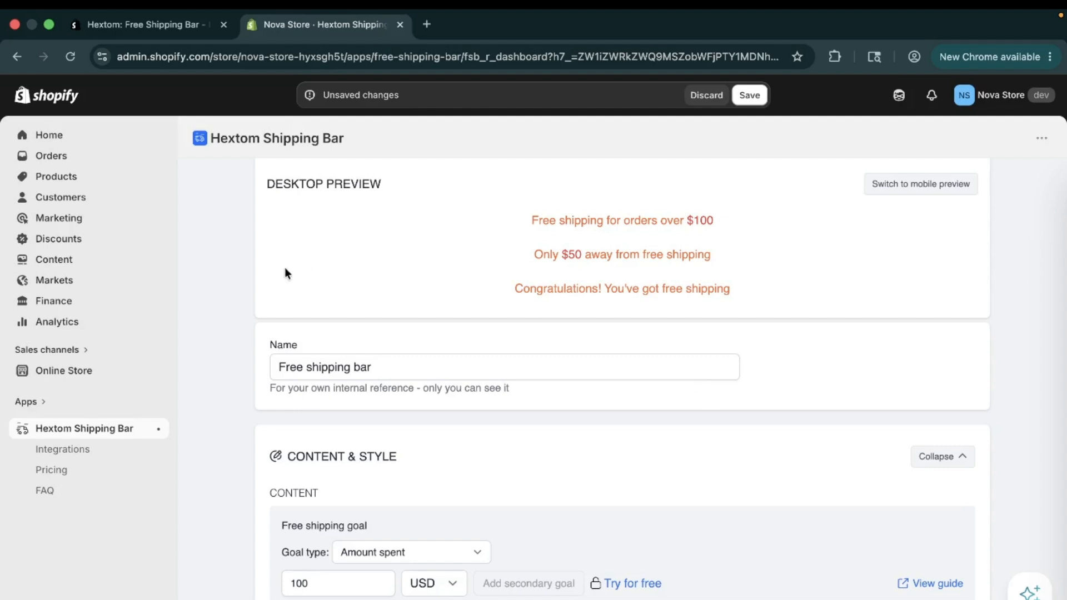
- Select Amount spent as the goal type for the free shipping goal
{"action": "left_click", "coordinate": [420, 369]}
{"action": "scroll", "coordinate": [421, 368], "scroll_direction": "down", "scroll_amount": 1}
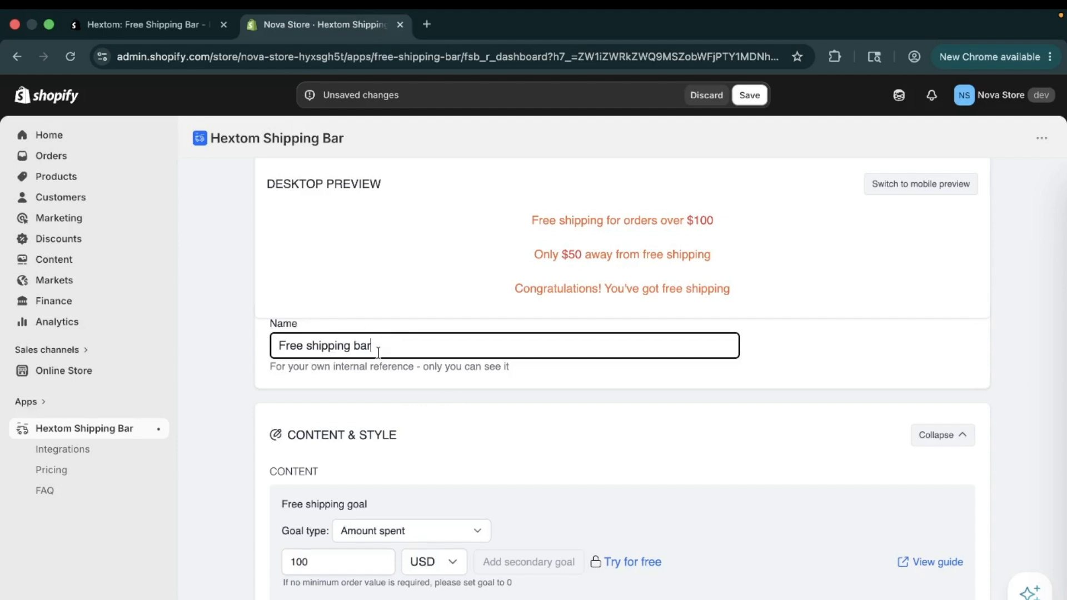
{"action": "scroll", "coordinate": [378, 352], "scroll_direction": "down", "scroll_amount": 1}
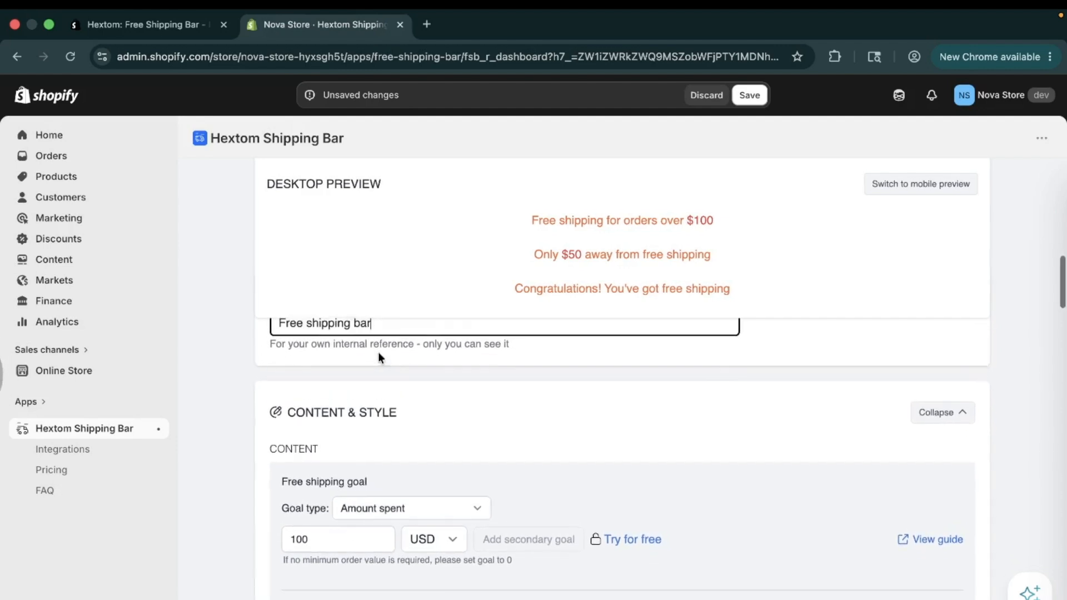
{"action": "scroll", "coordinate": [379, 354], "scroll_direction": "down", "scroll_amount": 3}
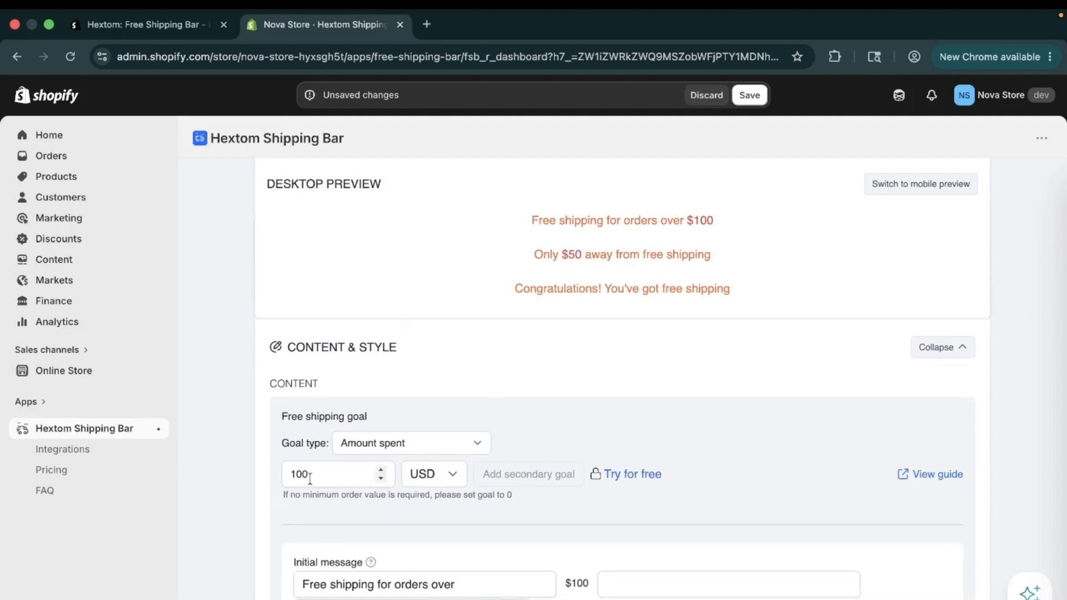
{"action": "scroll", "coordinate": [309, 477], "scroll_direction": "down", "scroll_amount": 1}
{"action": "scroll", "coordinate": [310, 478], "scroll_direction": "down", "scroll_amount": 1}
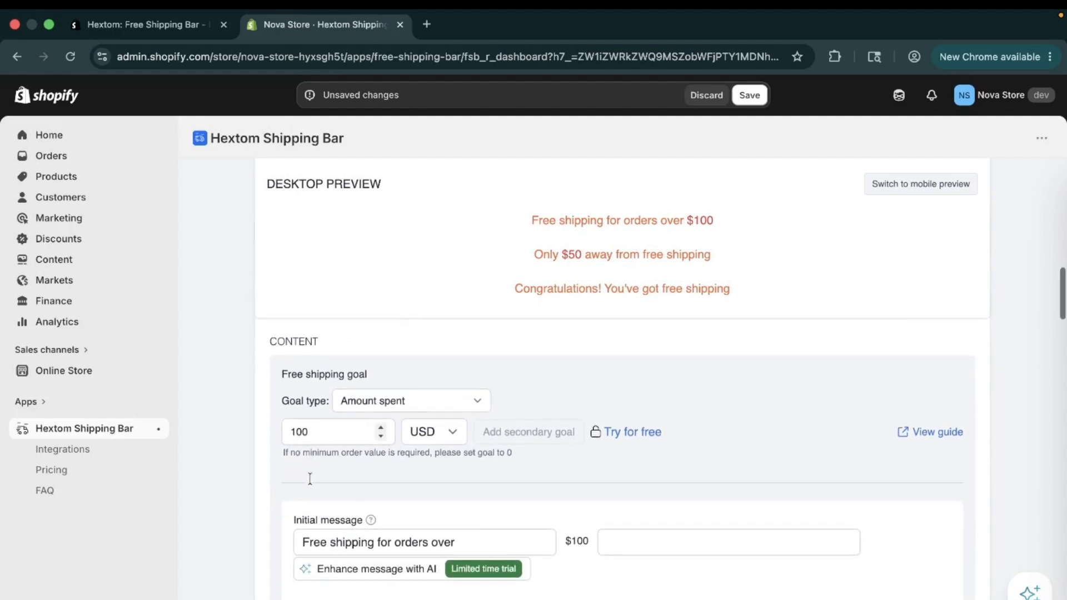
{"action": "left_click", "coordinate": [466, 408]}
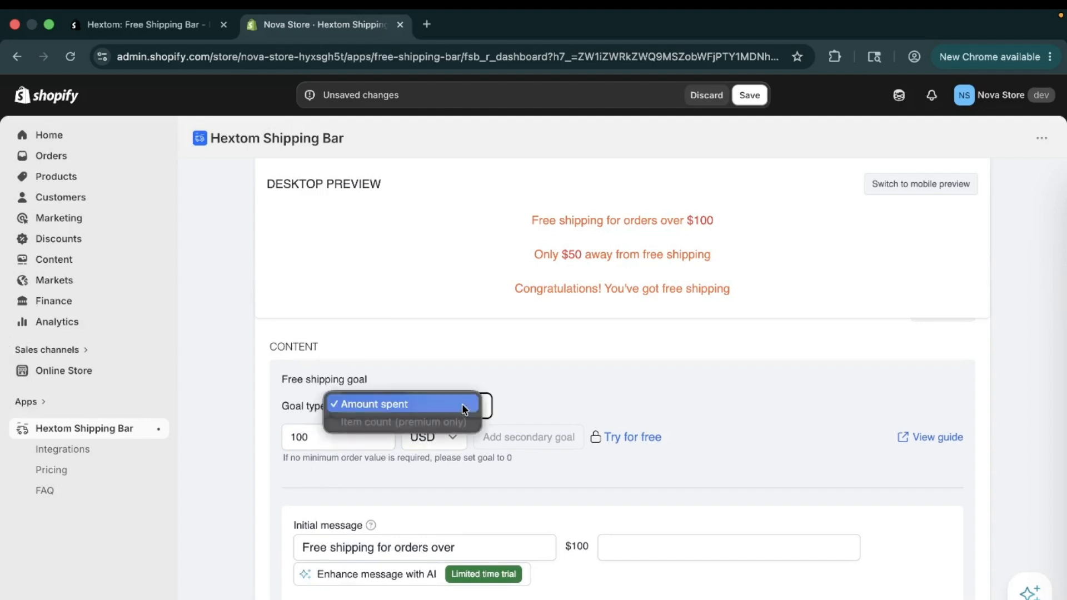
{"action": "left_click", "coordinate": [445, 405]}
- Try a free shipping goal of 0 USD so that no minimum order value is required
{"action": "scroll", "coordinate": [476, 397], "scroll_direction": "down", "scroll_amount": 2}
{"action": "scroll", "coordinate": [476, 401], "scroll_direction": "down", "scroll_amount": 1}
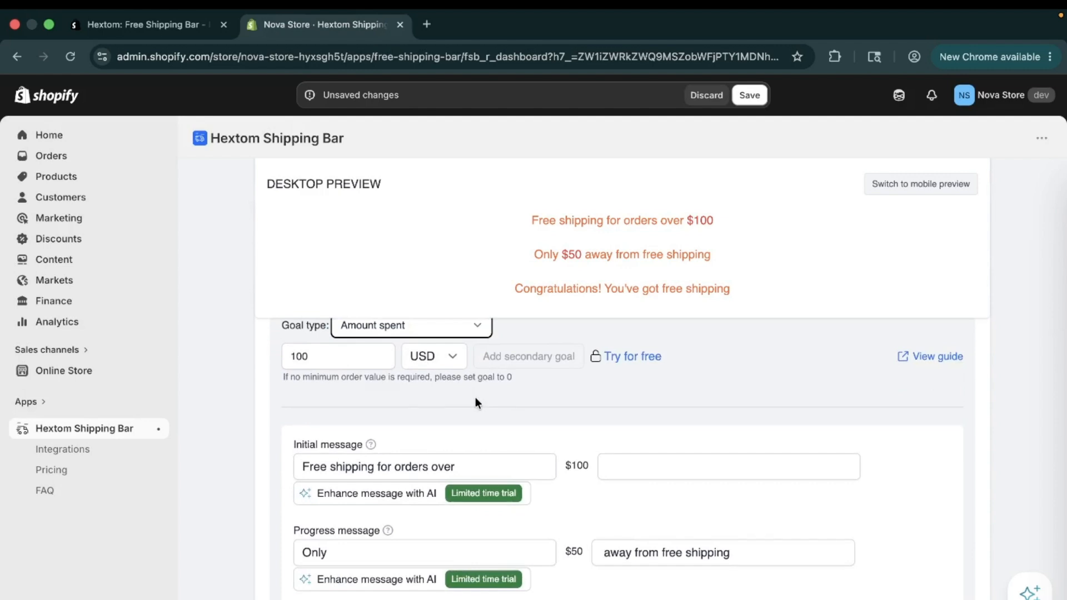
{"action": "left_click", "coordinate": [328, 356]}
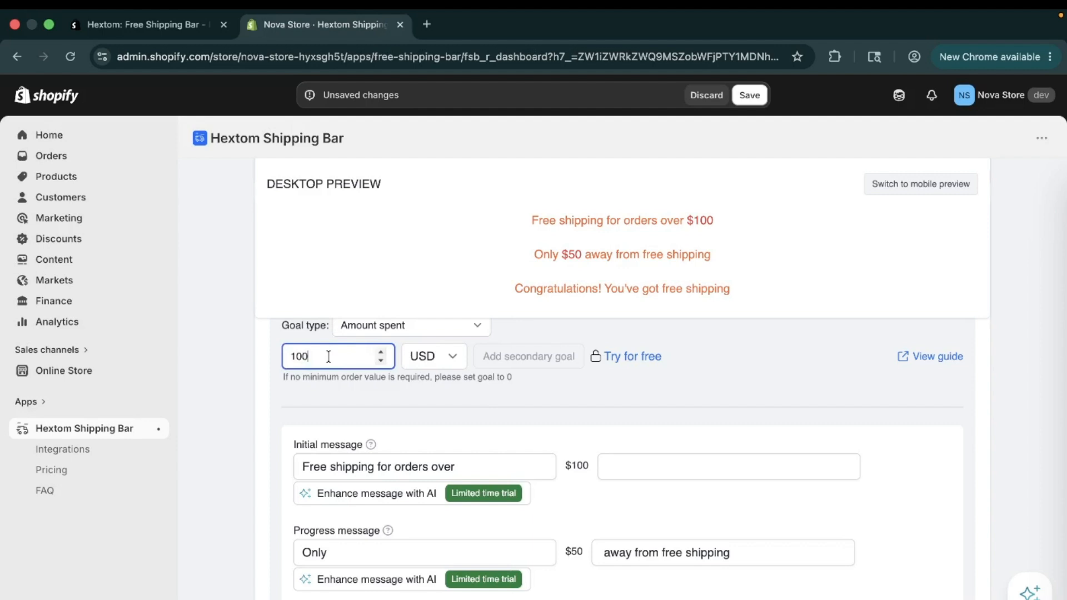
{"action": "left_click_drag", "start_coordinate": [332, 356], "coordinate": [194, 367]}
{"action": "type", "text": "0"}
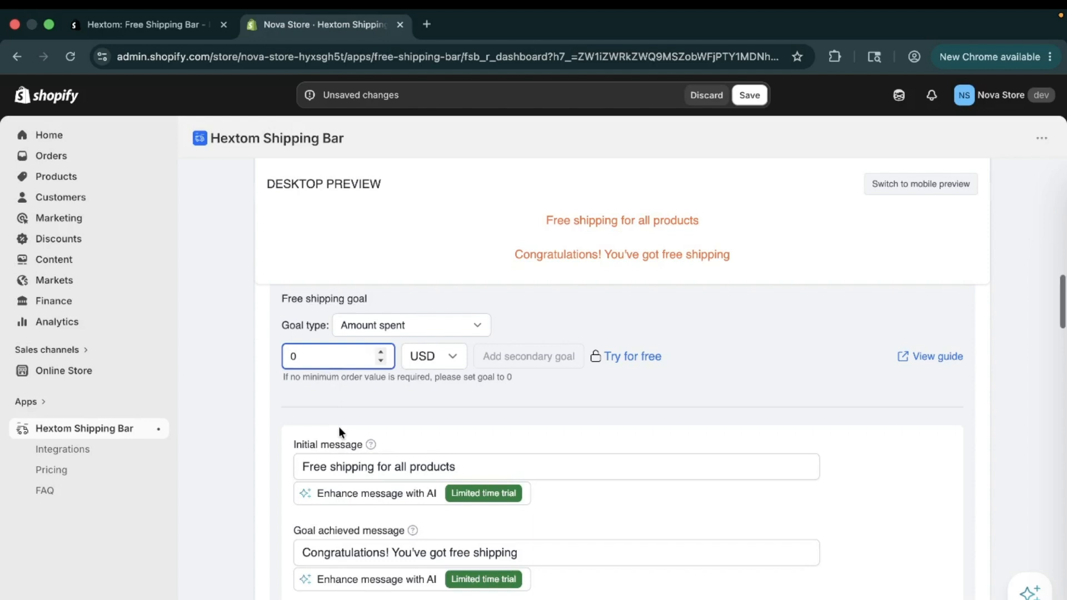
- Set the free shipping goal amount to 1000 USD
{"action": "double_click", "coordinate": [352, 358]}
{"action": "type", "text": "100"}
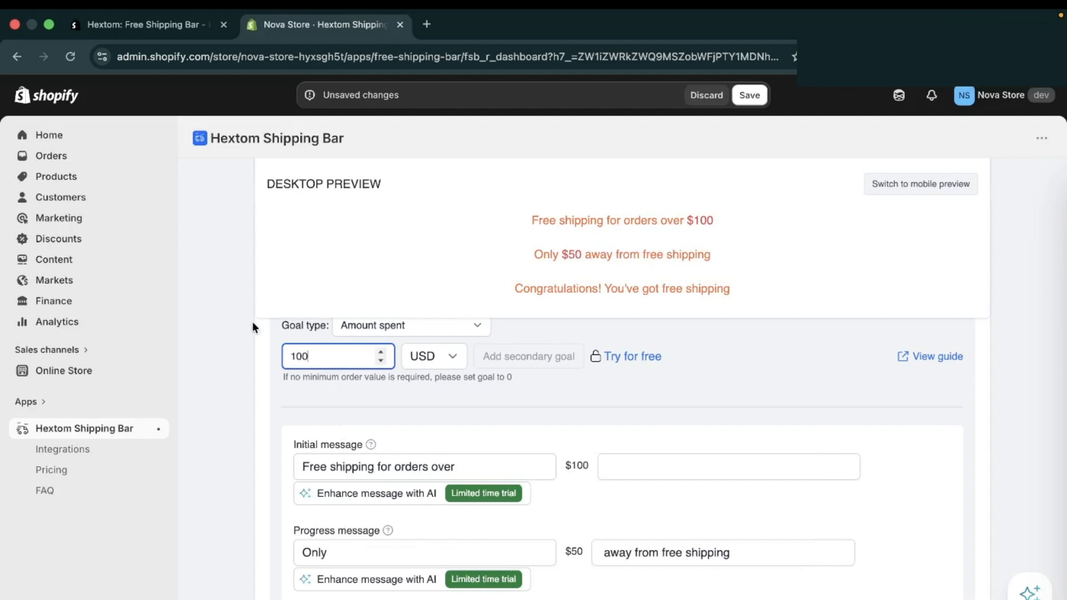
{"action": "type", "text": "0"}
{"action": "scroll", "coordinate": [402, 457], "scroll_direction": "down", "scroll_amount": 3}
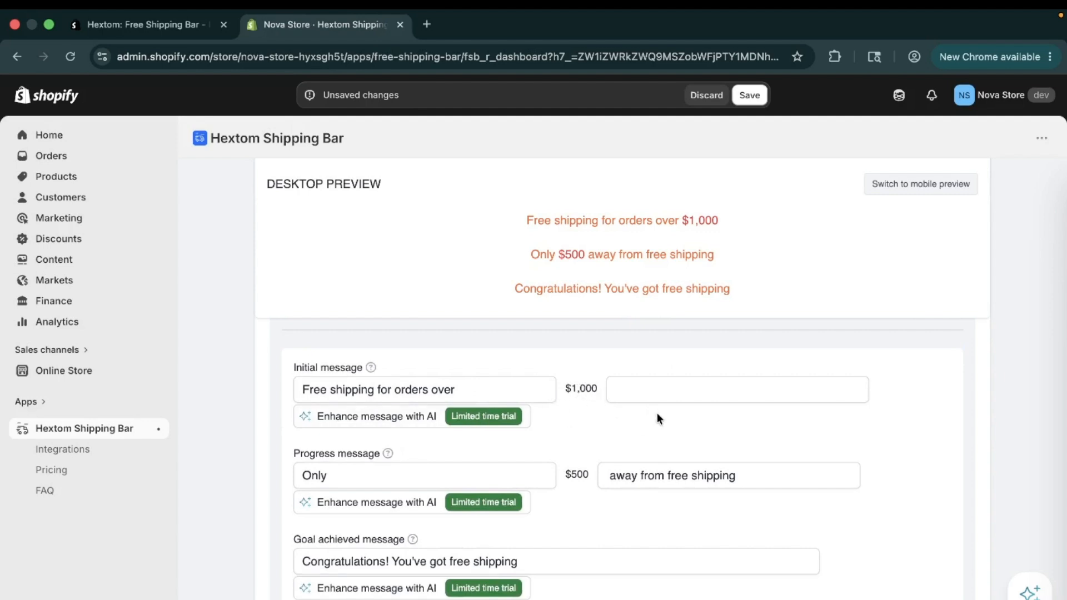
- Add "!!" after the goal amount in the initial message
{"action": "left_click", "coordinate": [661, 396]}
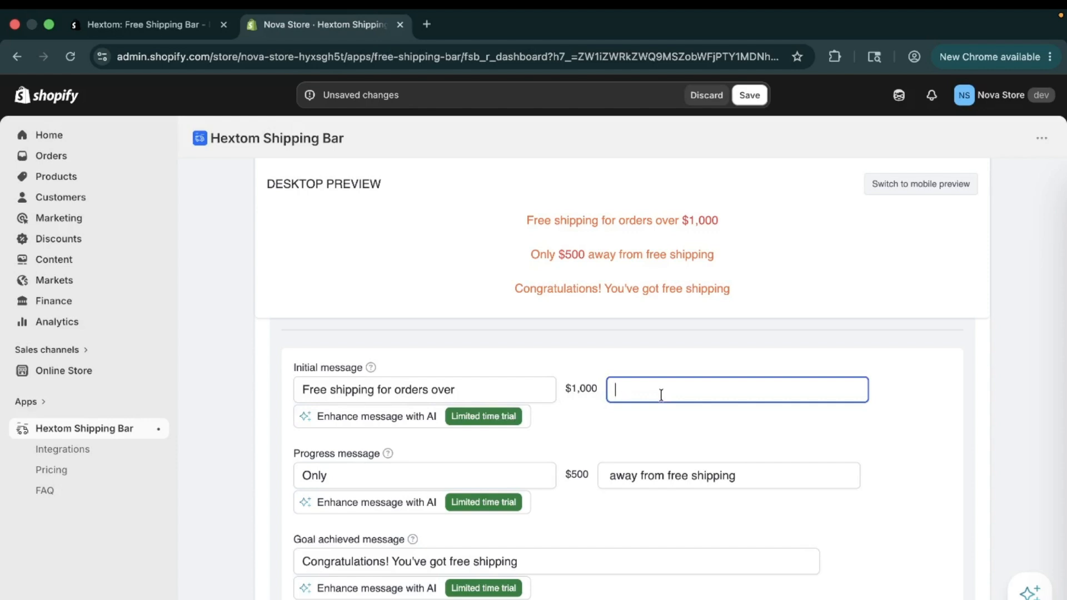
{"action": "type", "text": "!!"}
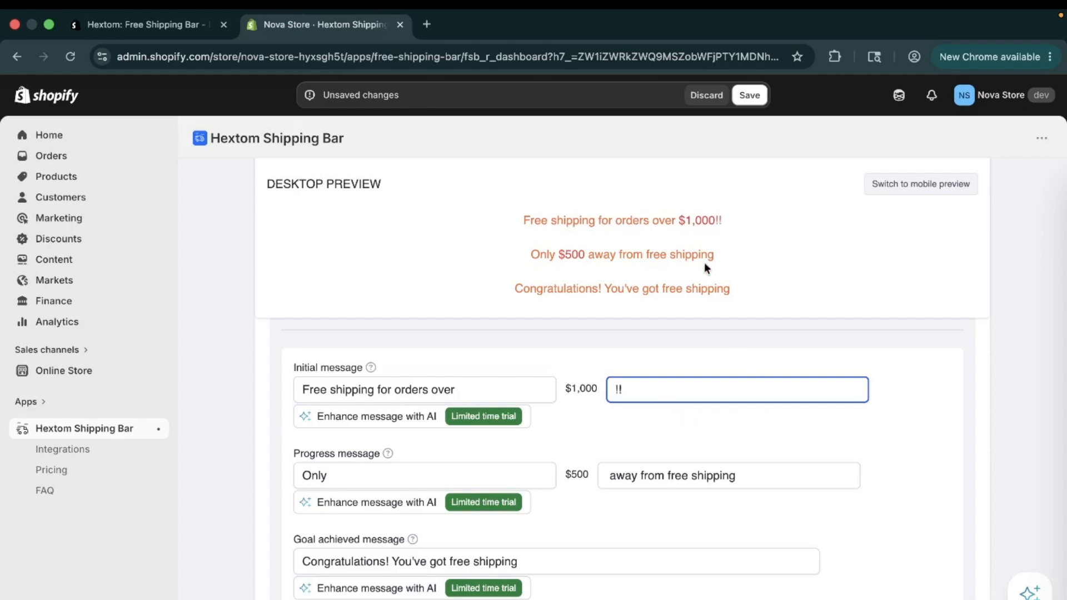
{"action": "left_click", "coordinate": [609, 435]}
- Review the progress message with its remaining amount and the goal achieved message against the preview
{"action": "scroll", "coordinate": [609, 433], "scroll_direction": "down", "scroll_amount": 3}
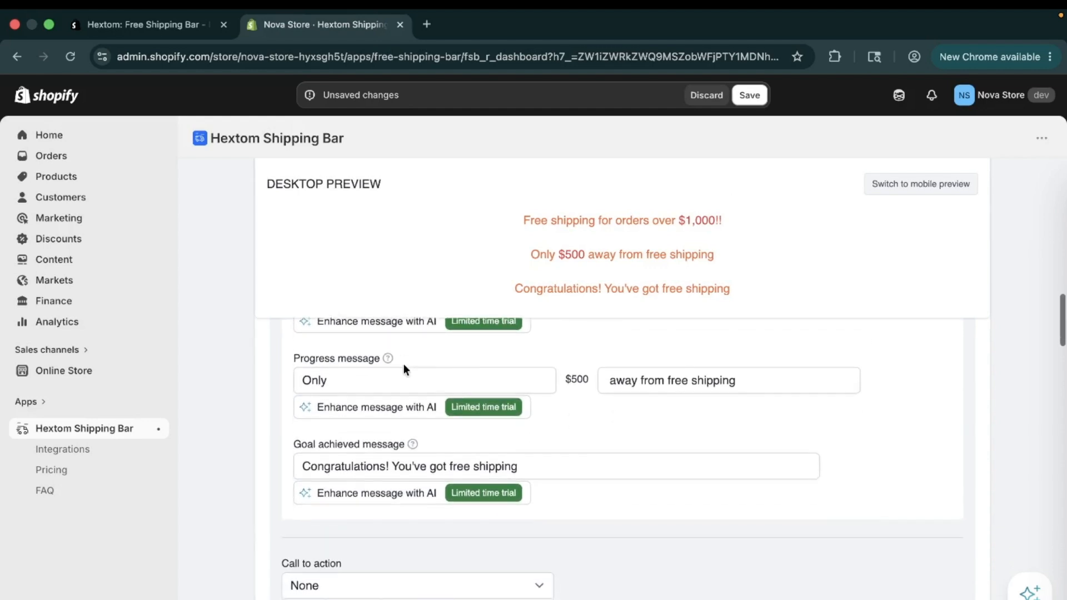
{"action": "left_click_drag", "start_coordinate": [518, 251], "coordinate": [725, 255]}
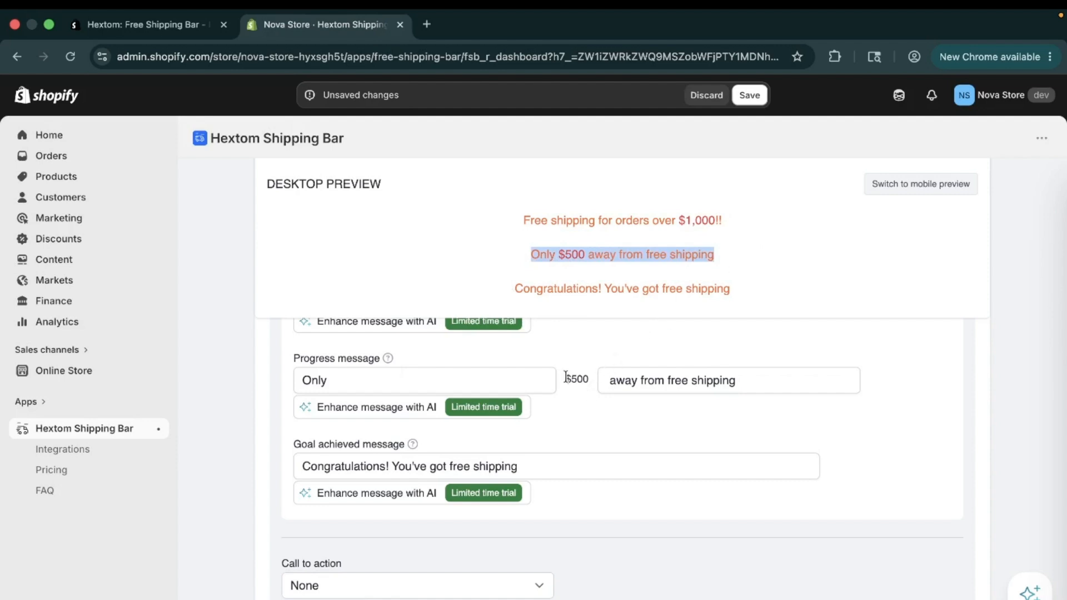
{"action": "left_click_drag", "start_coordinate": [566, 379], "coordinate": [584, 381]}
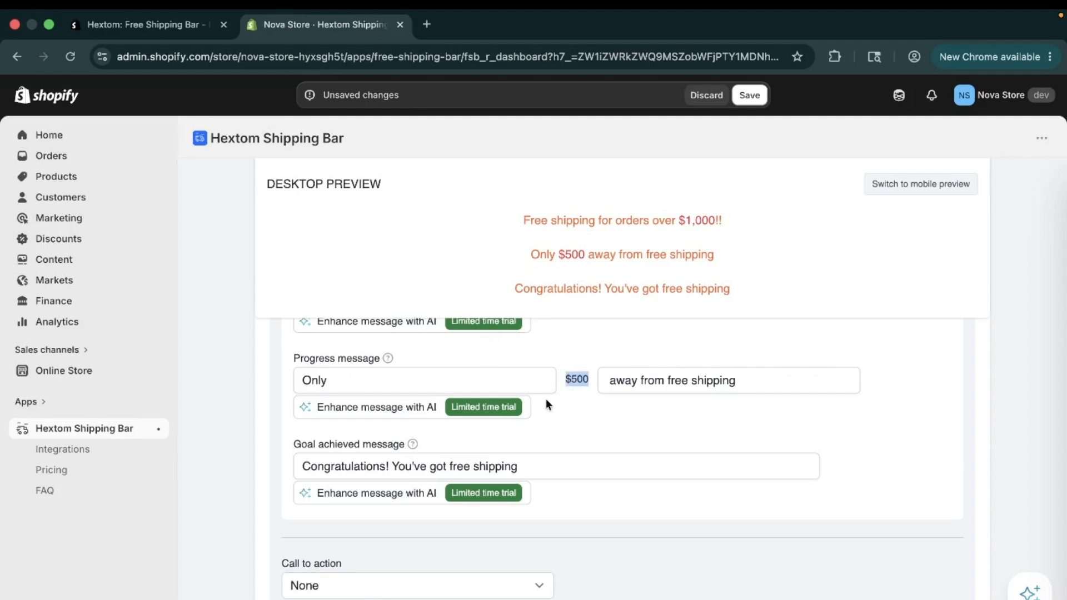
{"action": "scroll", "coordinate": [546, 404], "scroll_direction": "up", "scroll_amount": 2}
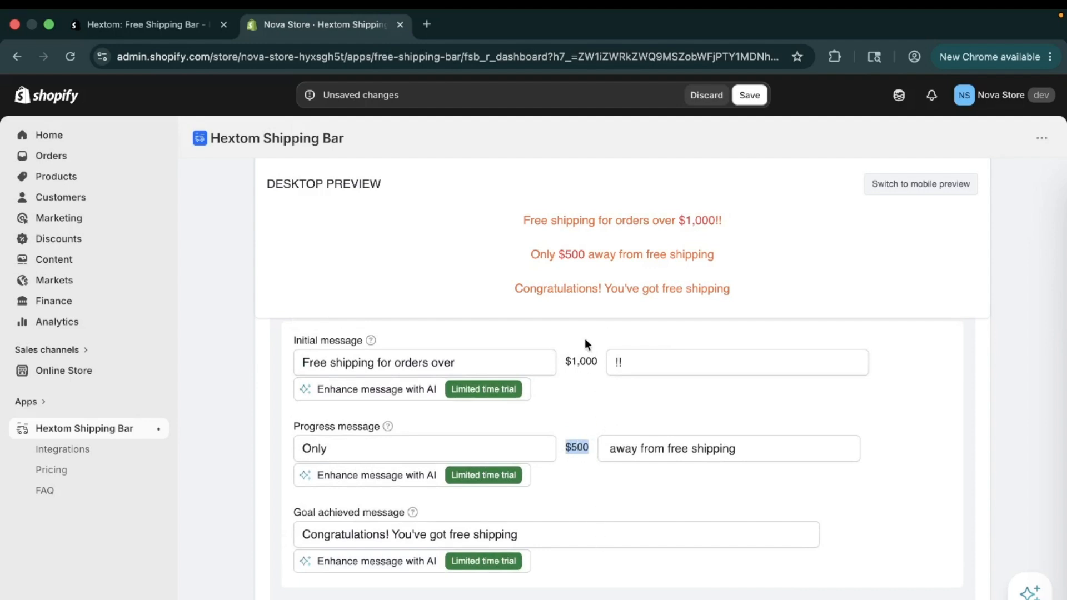
{"action": "scroll", "coordinate": [445, 499], "scroll_direction": "down", "scroll_amount": 2}
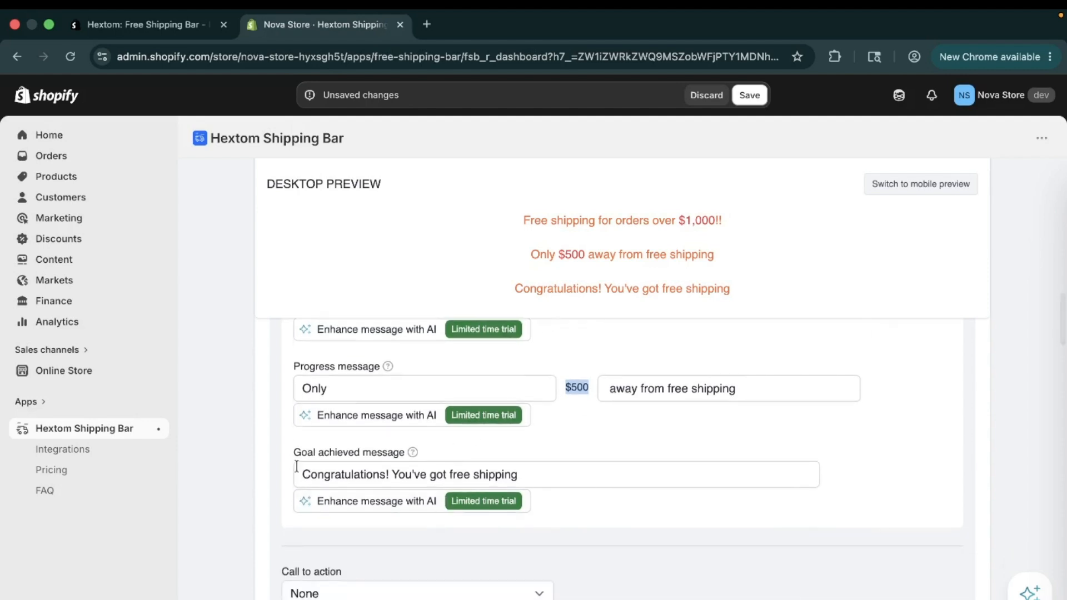
{"action": "left_click_drag", "start_coordinate": [299, 475], "coordinate": [680, 506]}
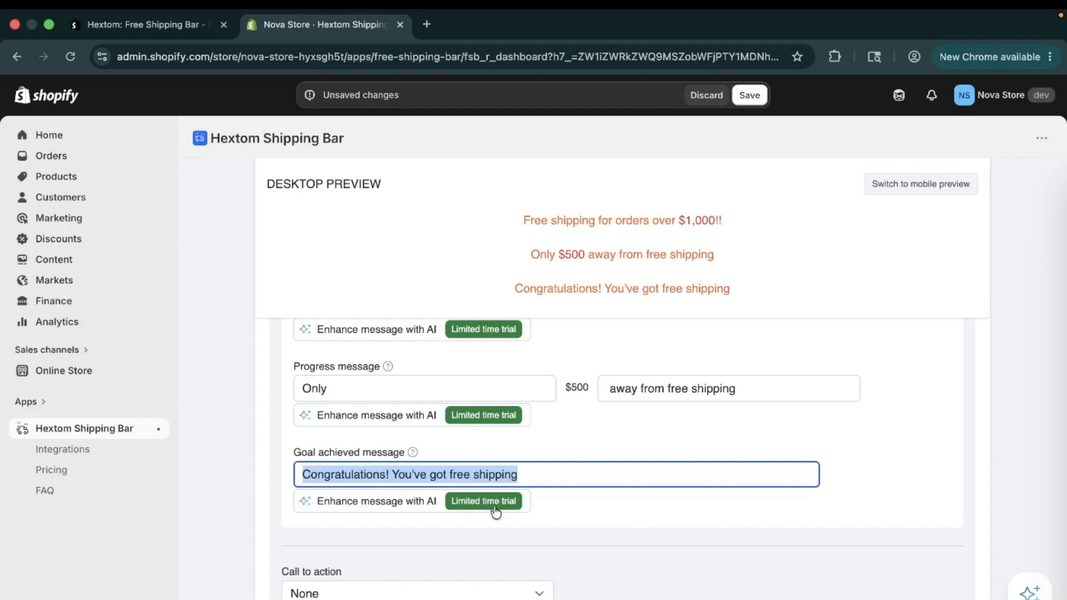
{"action": "left_click", "coordinate": [563, 490]}
{"action": "left_click", "coordinate": [556, 480]}
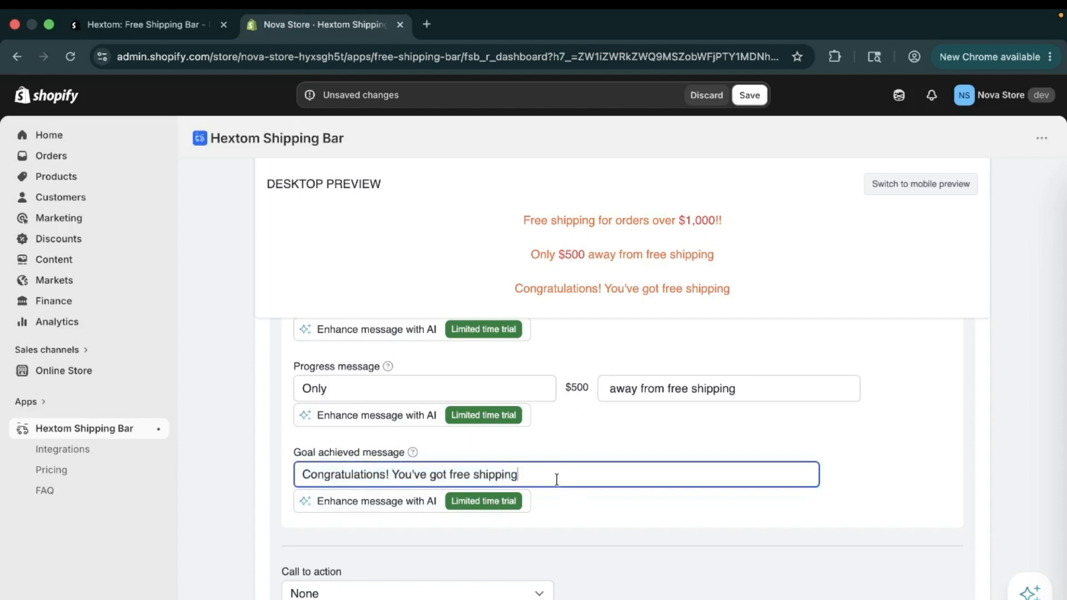
{"action": "scroll", "coordinate": [556, 481], "scroll_direction": "down", "scroll_amount": 1}
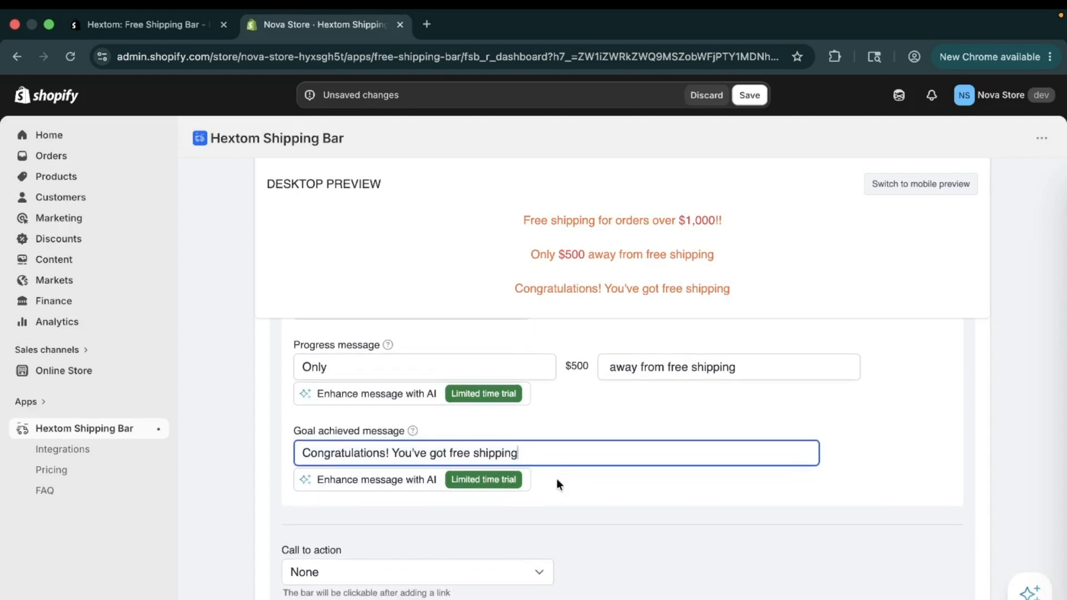
- Try the call to action "Make entire bar clickable" with its link URL field, and return the call to action to None
{"action": "scroll", "coordinate": [556, 479], "scroll_direction": "down", "scroll_amount": 5}
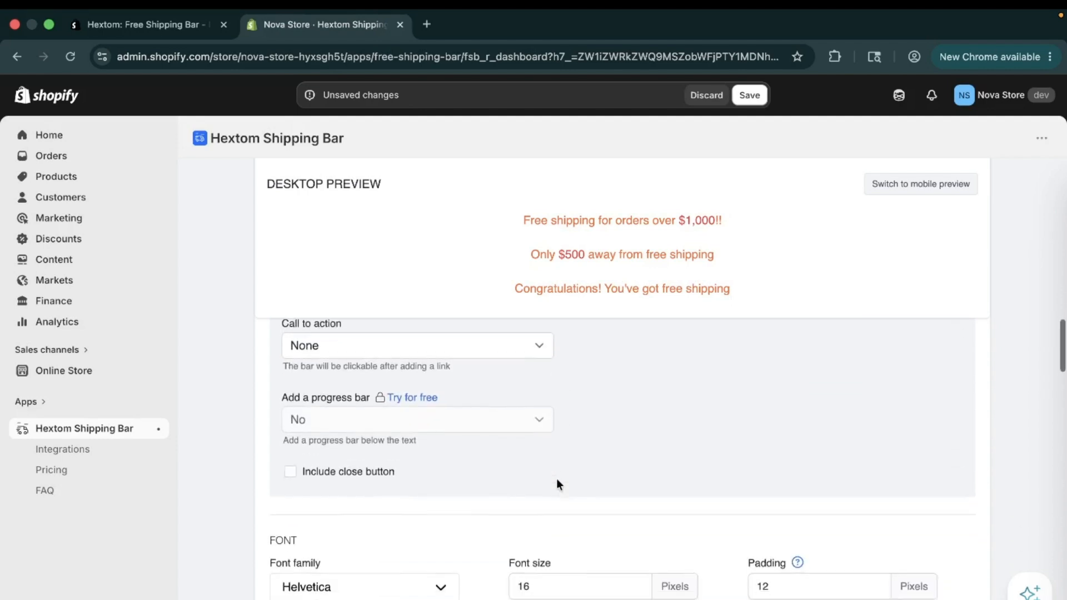
{"action": "scroll", "coordinate": [529, 353], "scroll_direction": "up", "scroll_amount": 1}
{"action": "left_click", "coordinate": [532, 393]}
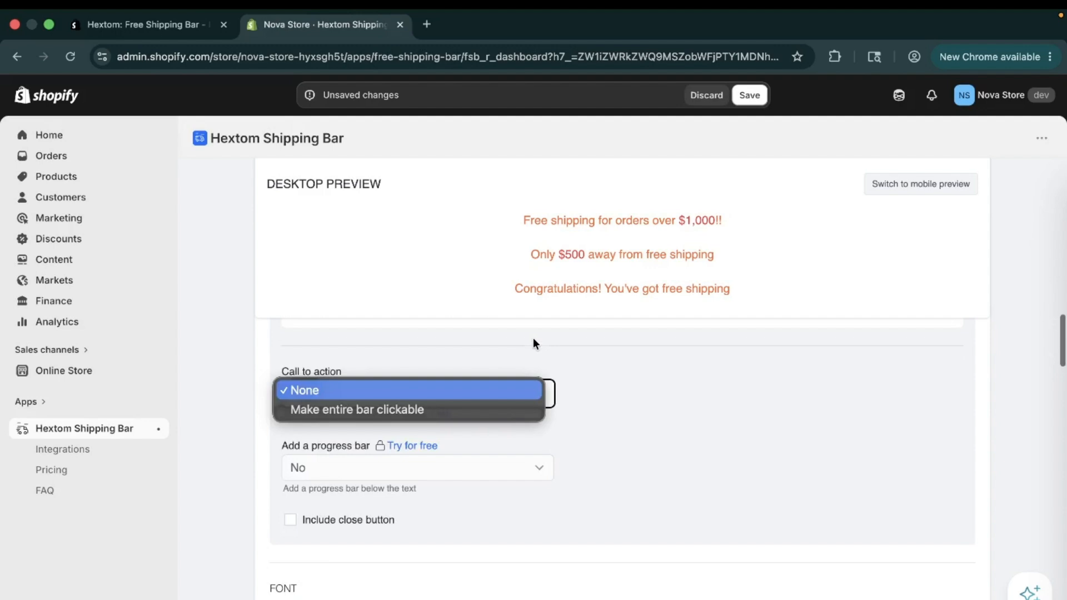
{"action": "left_click", "coordinate": [476, 409]}
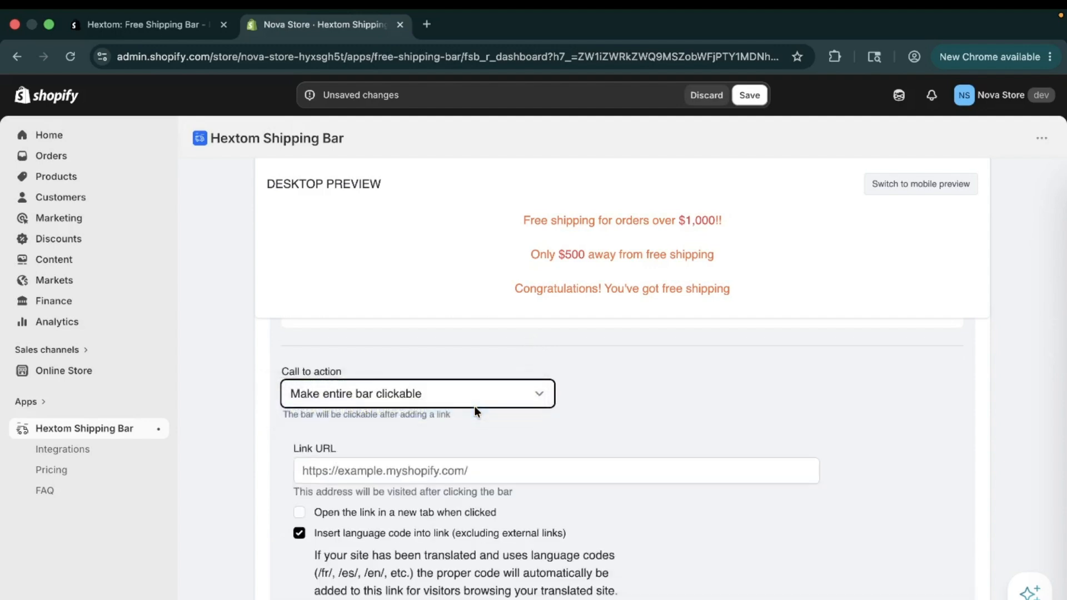
{"action": "left_click", "coordinate": [495, 468]}
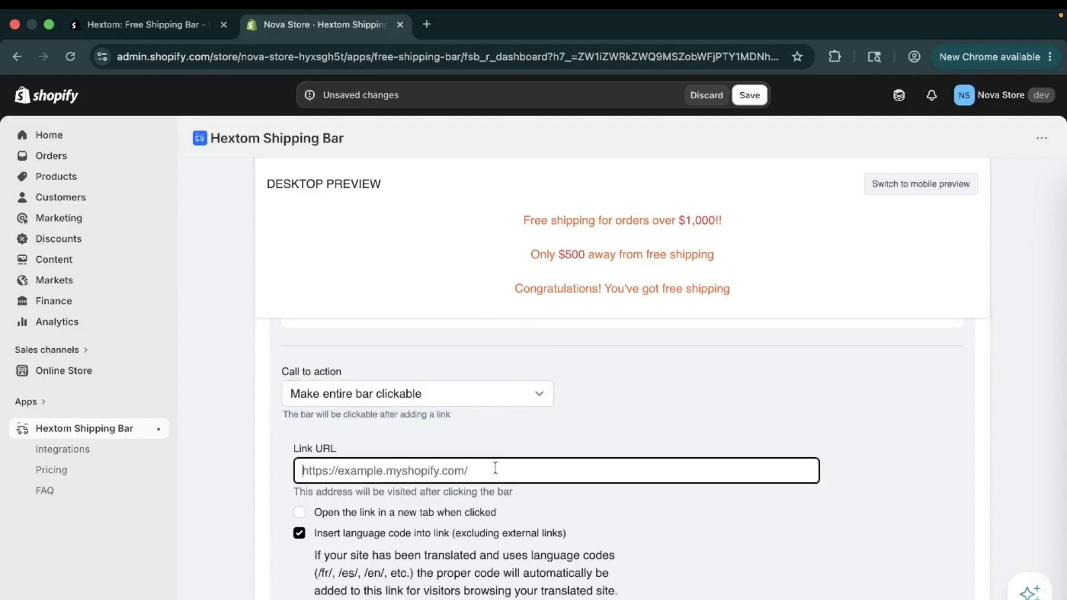
{"action": "left_click", "coordinate": [452, 406]}
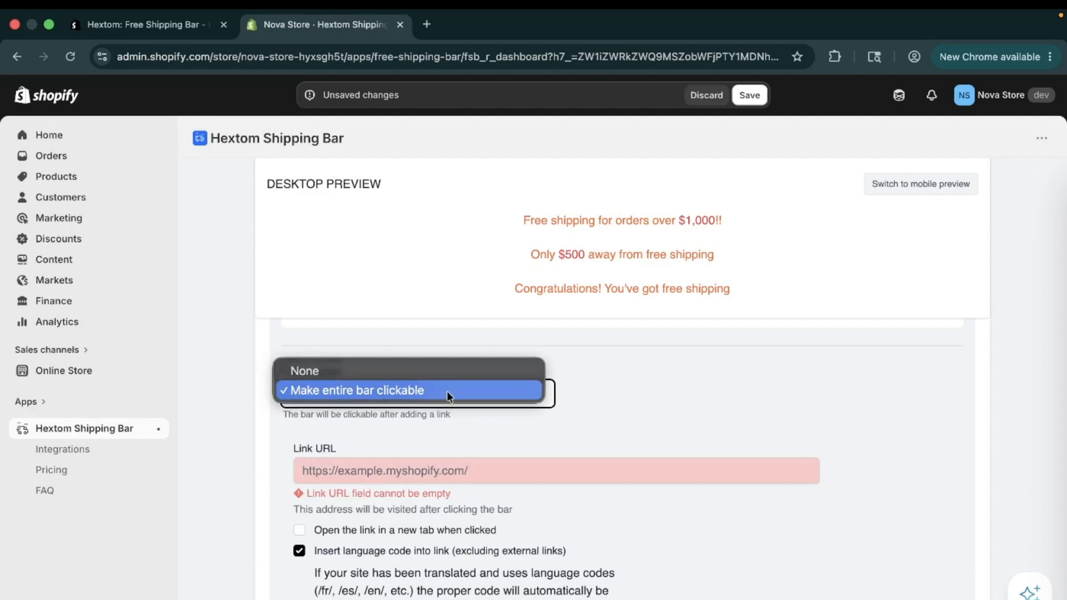
{"action": "left_click", "coordinate": [443, 377]}
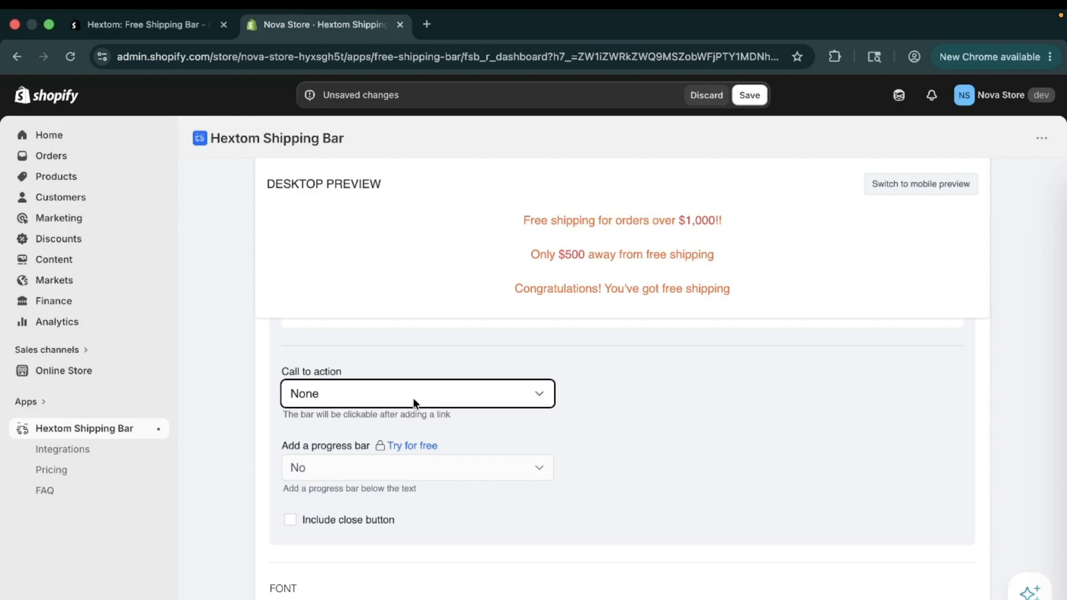
- Include a close button on the shipping bar
{"action": "scroll", "coordinate": [414, 400], "scroll_direction": "down", "scroll_amount": 1}
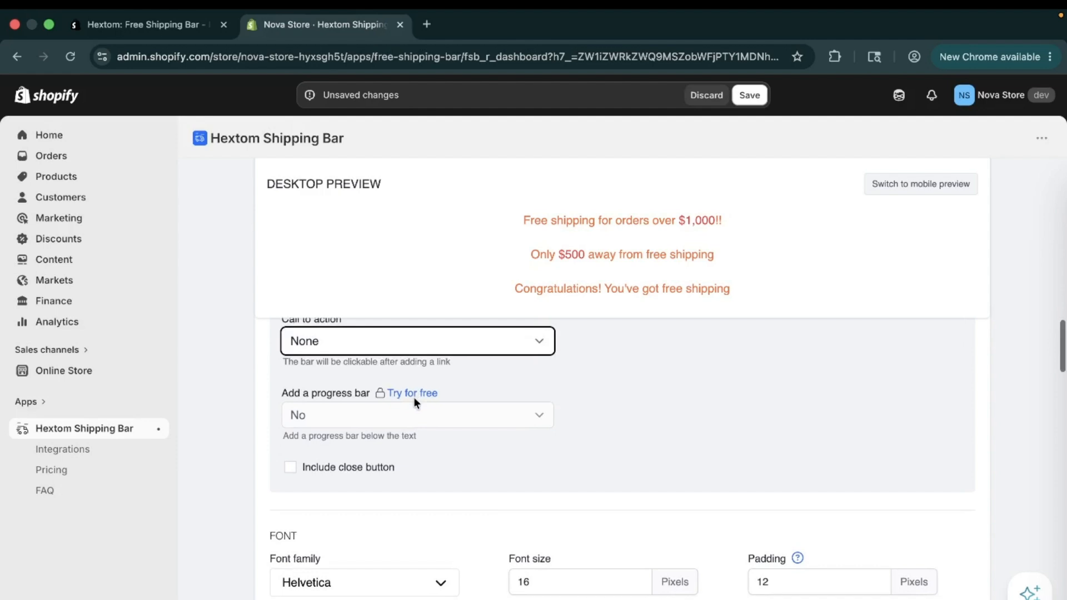
{"action": "scroll", "coordinate": [395, 401], "scroll_direction": "down", "scroll_amount": 1}
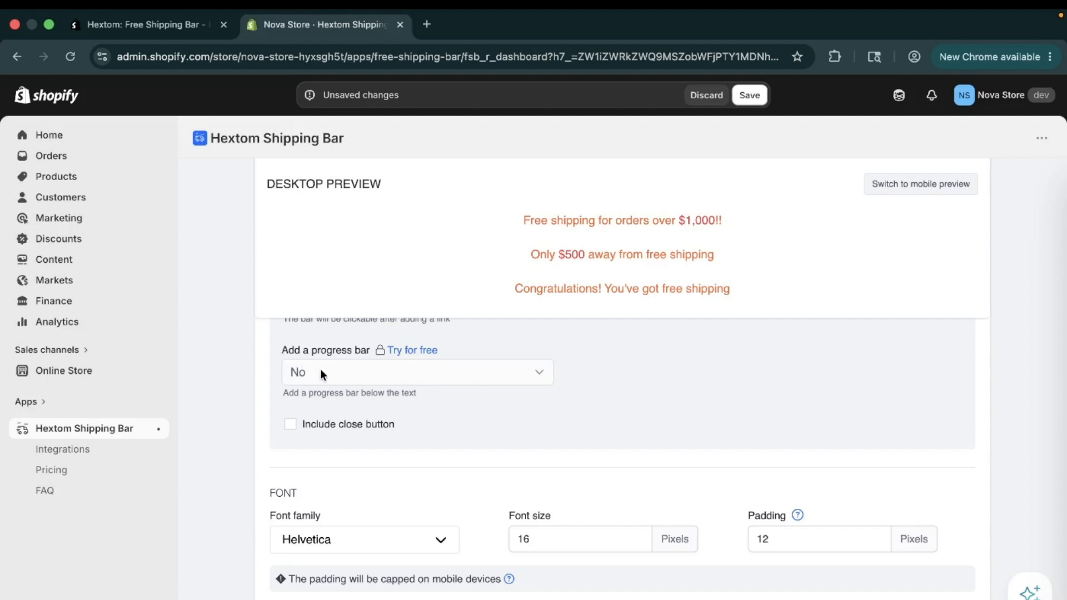
{"action": "scroll", "coordinate": [320, 369], "scroll_direction": "down", "scroll_amount": 1}
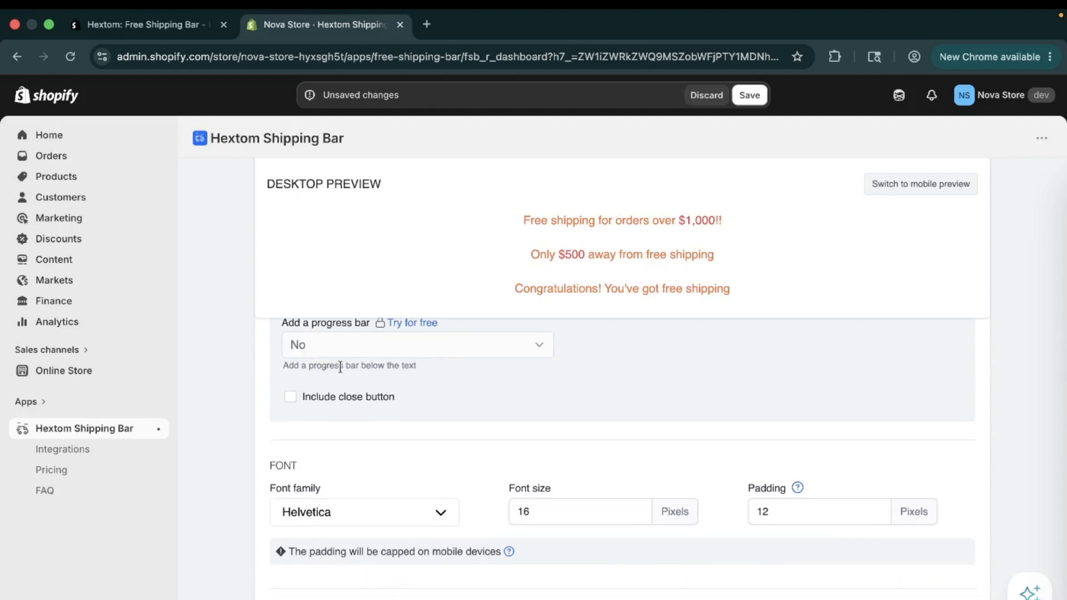
{"action": "left_click", "coordinate": [345, 399]}
- Change the bar's font family to Montserrat
{"action": "scroll", "coordinate": [522, 435], "scroll_direction": "down", "scroll_amount": 3}
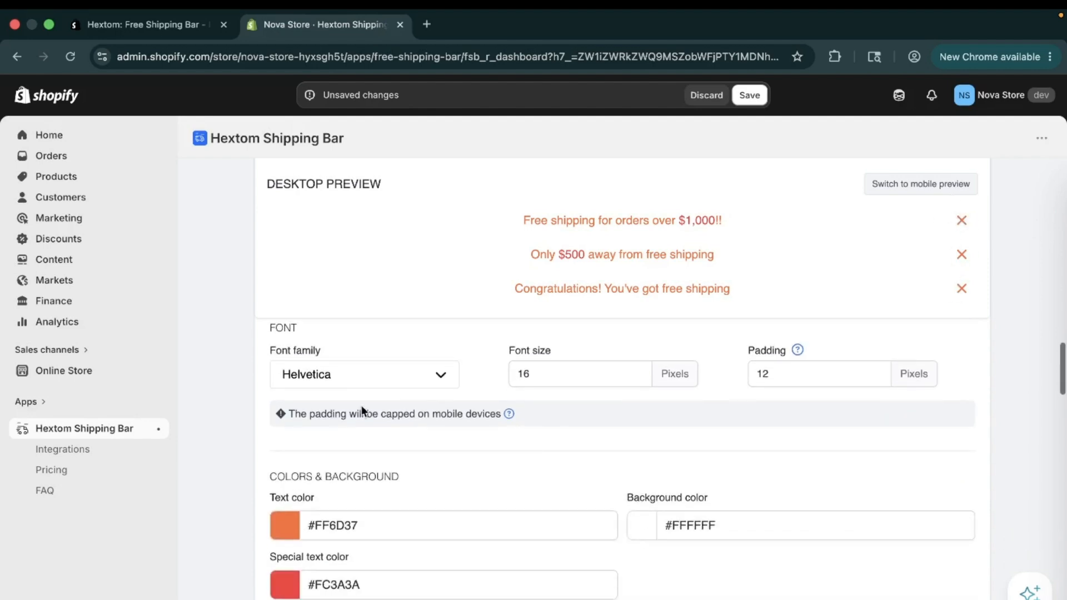
{"action": "left_click", "coordinate": [382, 375]}
{"action": "scroll", "coordinate": [345, 489], "scroll_direction": "down", "scroll_amount": 5}
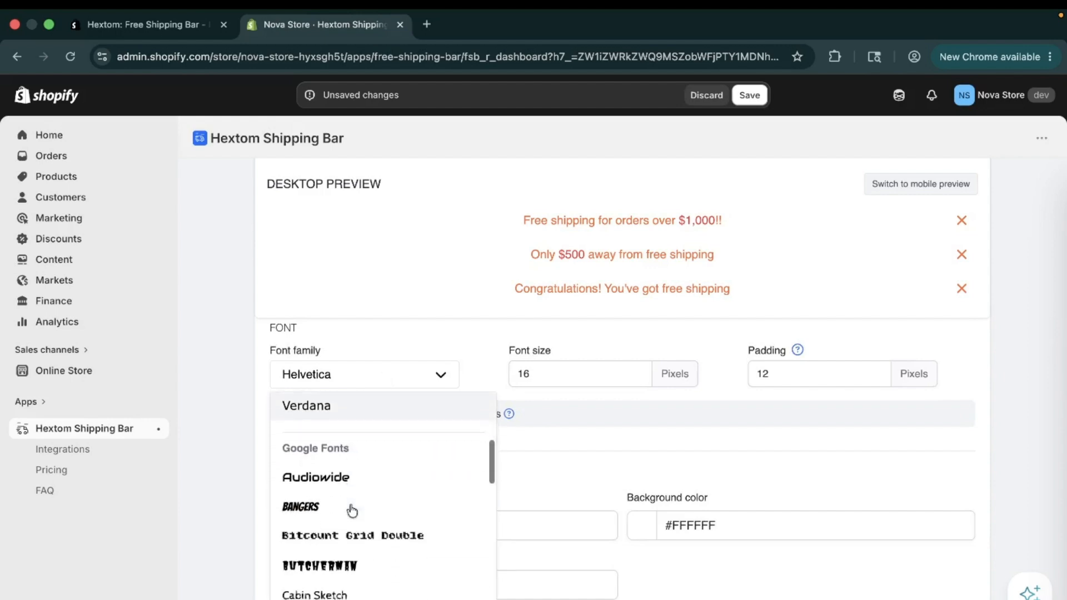
{"action": "scroll", "coordinate": [352, 510], "scroll_direction": "down", "scroll_amount": 4}
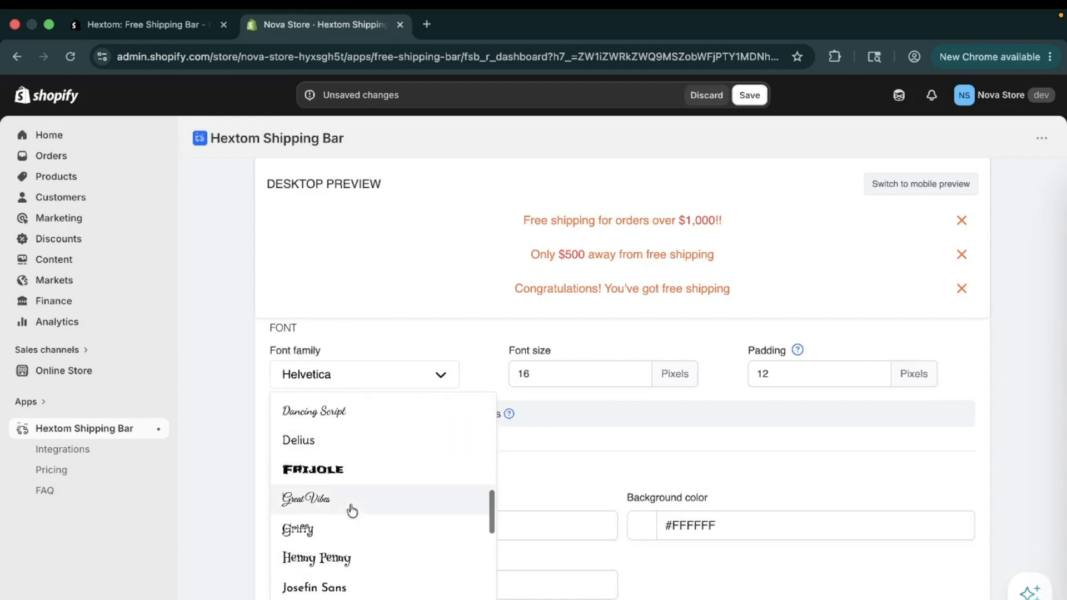
{"action": "scroll", "coordinate": [350, 548], "scroll_direction": "down", "scroll_amount": 3}
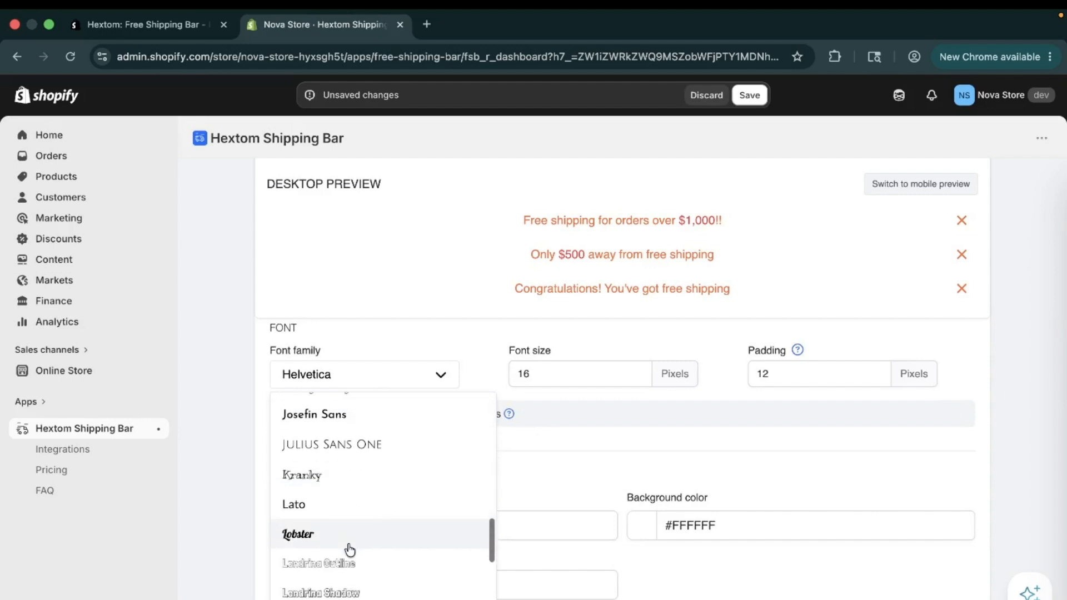
{"action": "scroll", "coordinate": [350, 549], "scroll_direction": "down", "scroll_amount": 1}
{"action": "left_click", "coordinate": [350, 509]}
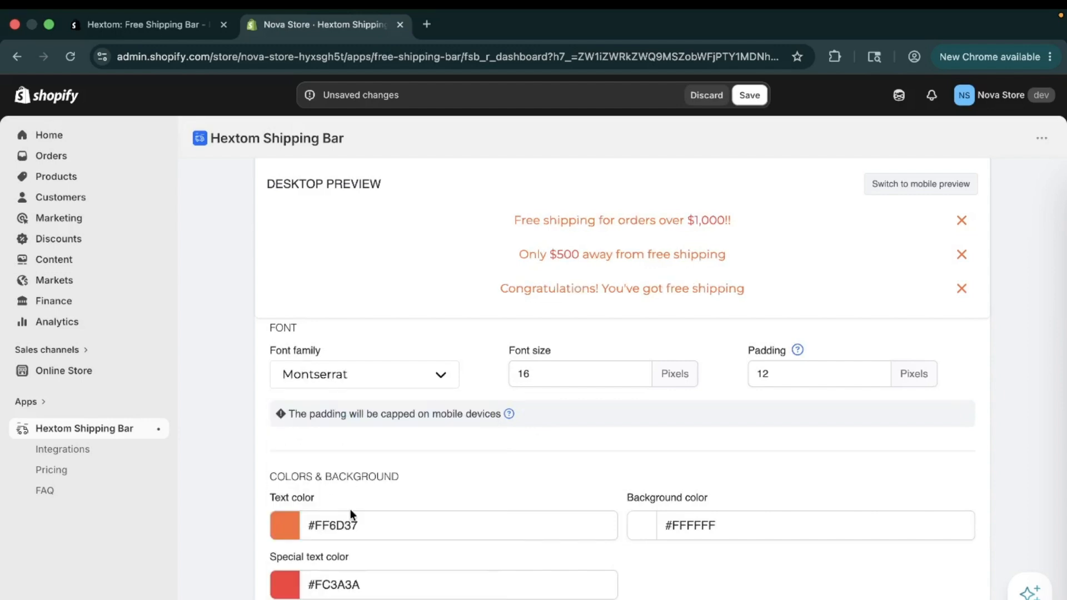
- Increase the bar's font size to 19 pixels
{"action": "left_click", "coordinate": [573, 376]}
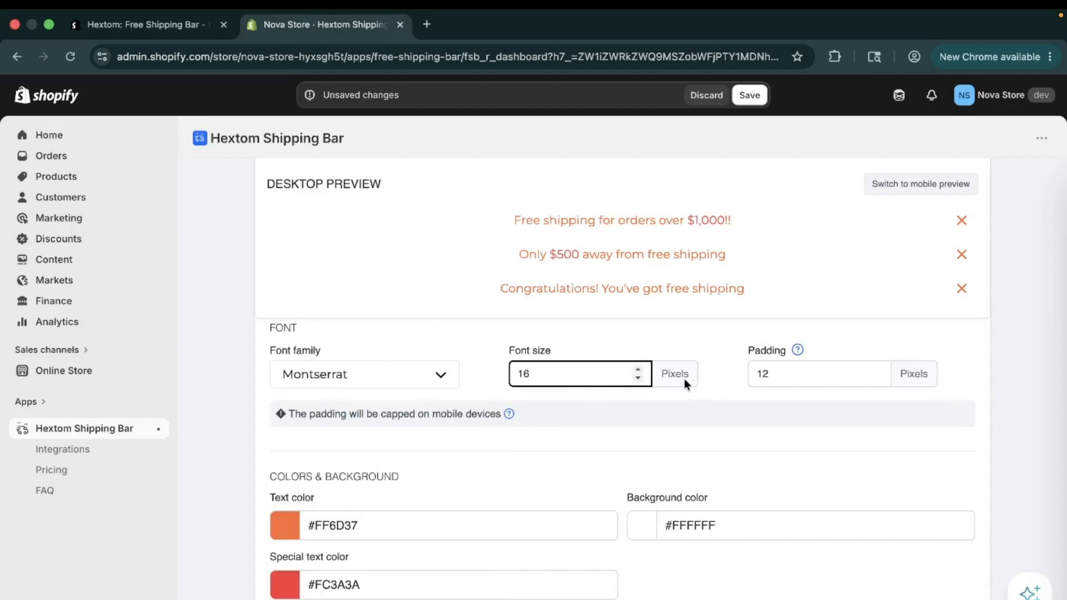
{"action": "left_click", "coordinate": [639, 369]}
{"action": "left_click", "coordinate": [638, 370]}
{"action": "left_click", "coordinate": [639, 369]}
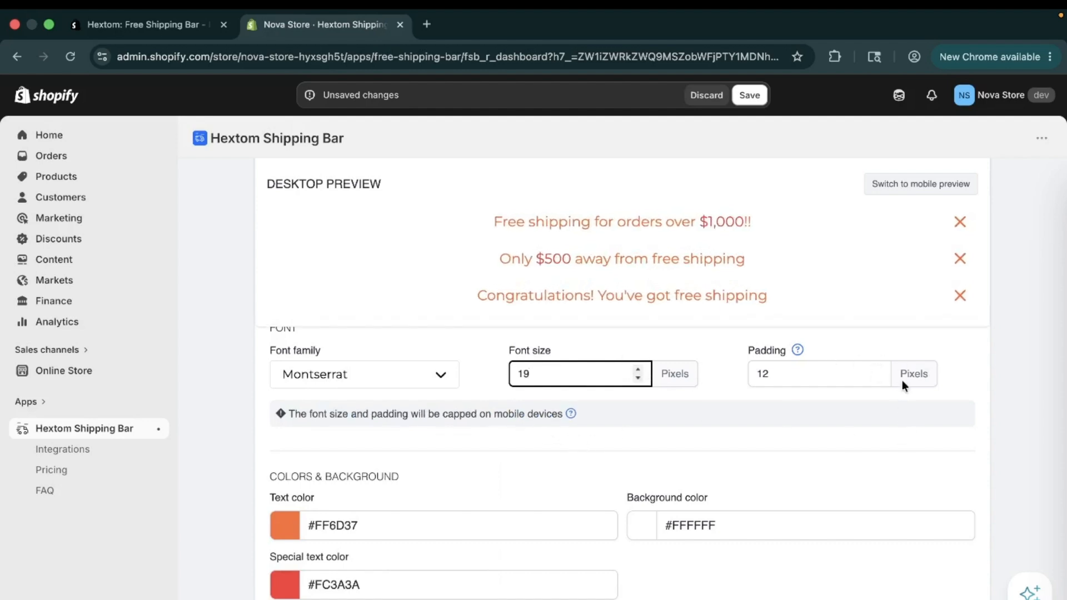
- Reduce the bar's padding to 6 pixels
{"action": "left_click", "coordinate": [766, 379]}
{"action": "left_click", "coordinate": [877, 369]}
{"action": "left_click", "coordinate": [875, 367]}
{"action": "left_click", "coordinate": [877, 381]}
{"action": "left_click", "coordinate": [876, 381]}
{"action": "left_click", "coordinate": [876, 380]}
{"action": "left_click", "coordinate": [876, 381]}
{"action": "left_click", "coordinate": [876, 381]}
{"action": "left_click", "coordinate": [876, 381]}
{"action": "left_click", "coordinate": [876, 381]}
{"action": "left_click", "coordinate": [876, 381]}
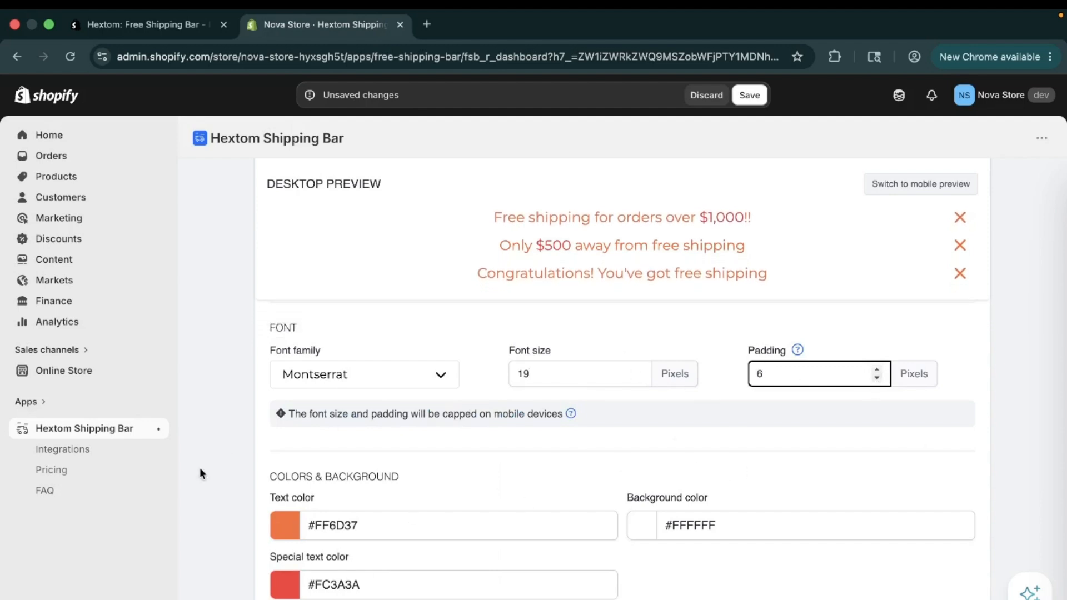
- Set the bar's text color to black (#000000) and its background color to the muted mauve #af9393
{"action": "scroll", "coordinate": [363, 572], "scroll_direction": "down", "scroll_amount": 3}
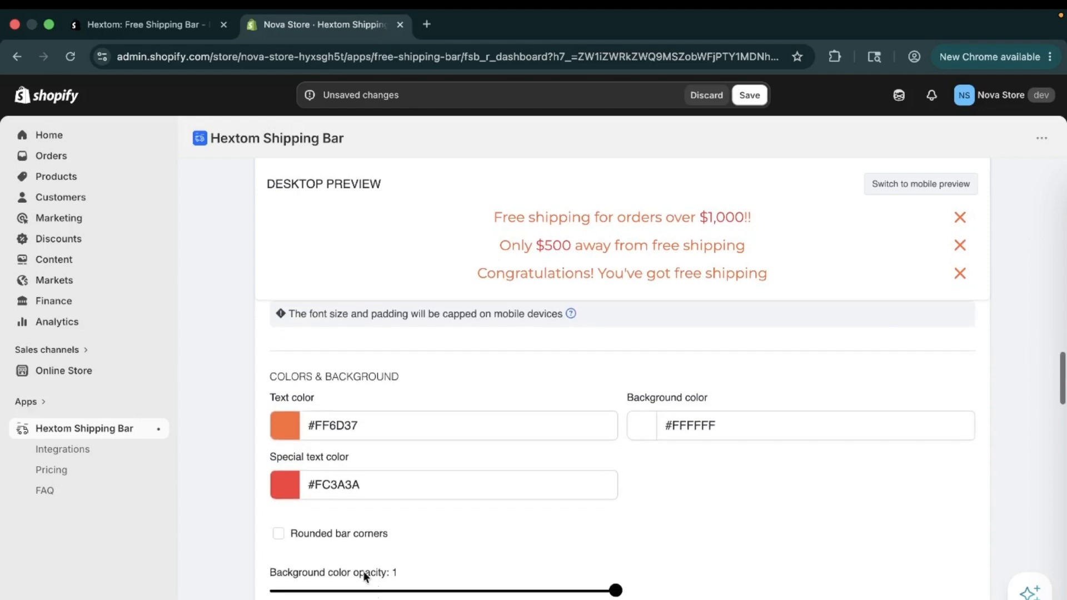
{"action": "left_click", "coordinate": [371, 426]}
{"action": "left_click_drag", "start_coordinate": [328, 527], "coordinate": [420, 592]}
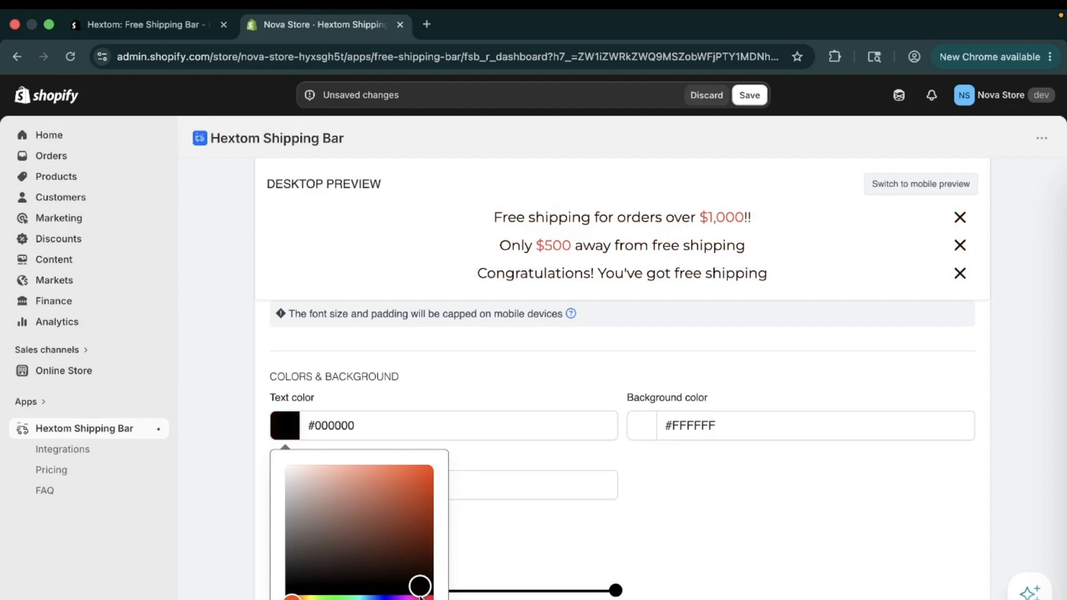
{"action": "left_click", "coordinate": [731, 428]}
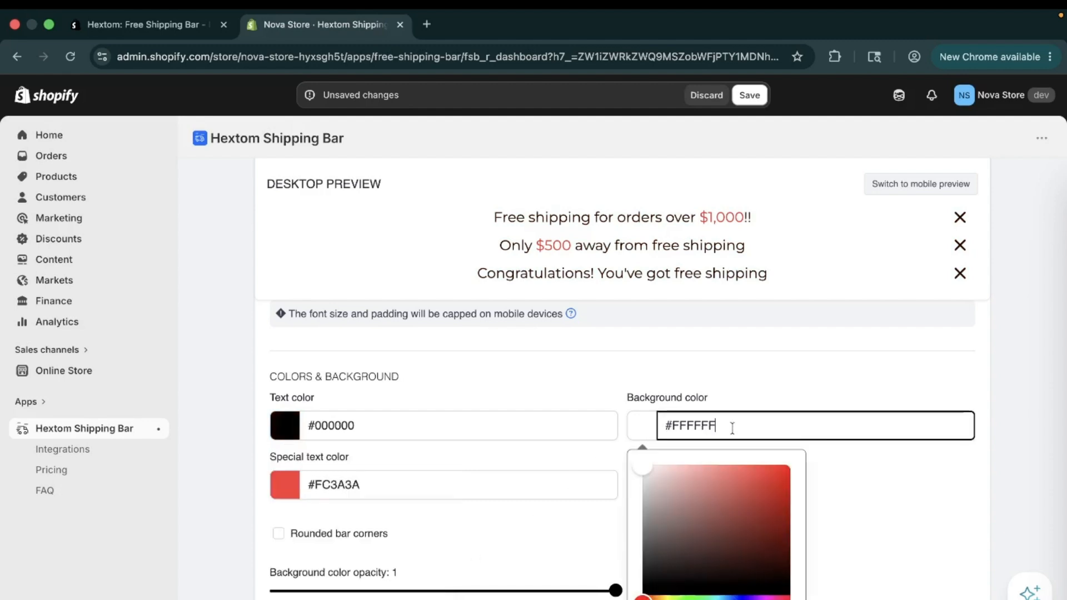
{"action": "left_click_drag", "start_coordinate": [645, 467], "coordinate": [667, 504]}
- Set the special text color to the dark violet-blue #3f13bd
{"action": "left_click", "coordinate": [465, 485]}
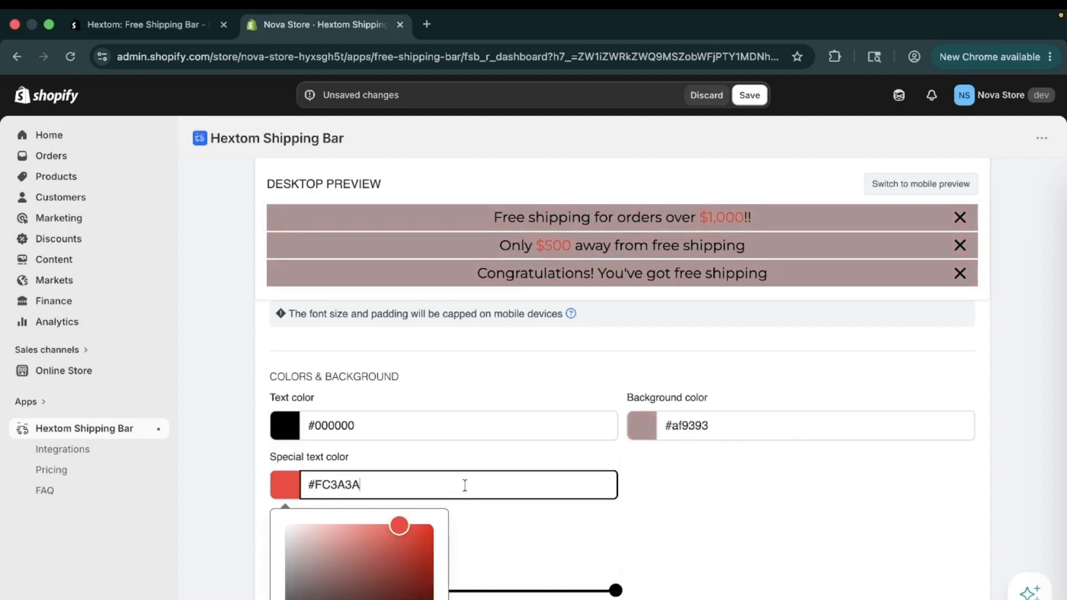
{"action": "left_click_drag", "start_coordinate": [406, 524], "coordinate": [390, 599]}
{"action": "left_click", "coordinate": [306, 599]}
{"action": "left_click", "coordinate": [327, 599]}
{"action": "left_click_drag", "start_coordinate": [327, 586], "coordinate": [420, 559]}
{"action": "left_click", "coordinate": [758, 569]}
- Turn on rounded corners for the shipping bar
{"action": "scroll", "coordinate": [759, 569], "scroll_direction": "down", "scroll_amount": 2}
{"action": "scroll", "coordinate": [758, 570], "scroll_direction": "down", "scroll_amount": 4}
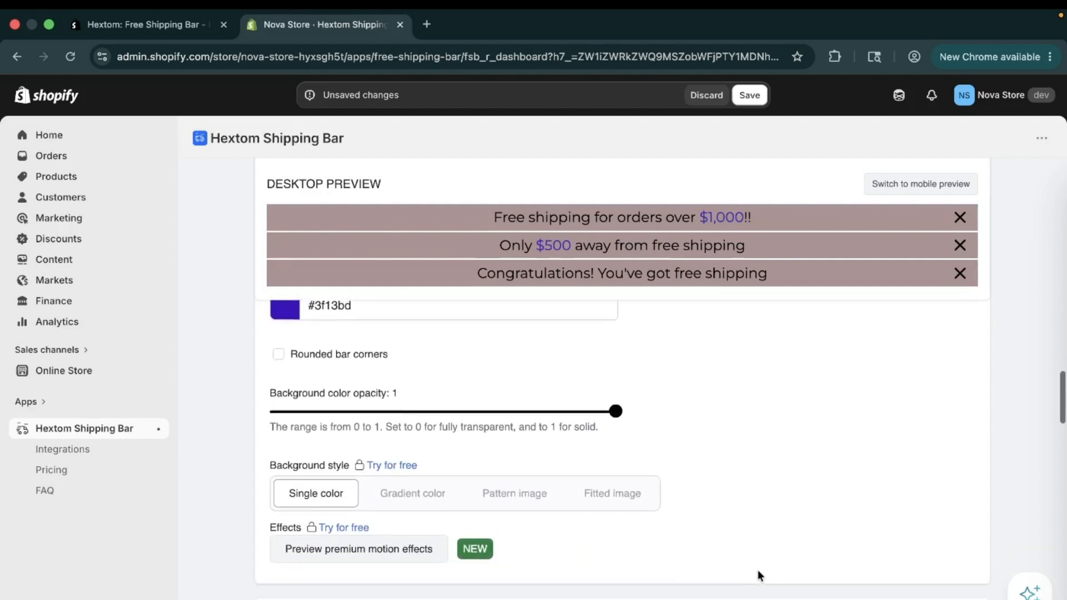
{"action": "scroll", "coordinate": [759, 569], "scroll_direction": "up", "scroll_amount": 3}
{"action": "left_click", "coordinate": [279, 401]}
{"action": "scroll", "coordinate": [700, 448], "scroll_direction": "down", "scroll_amount": 3}
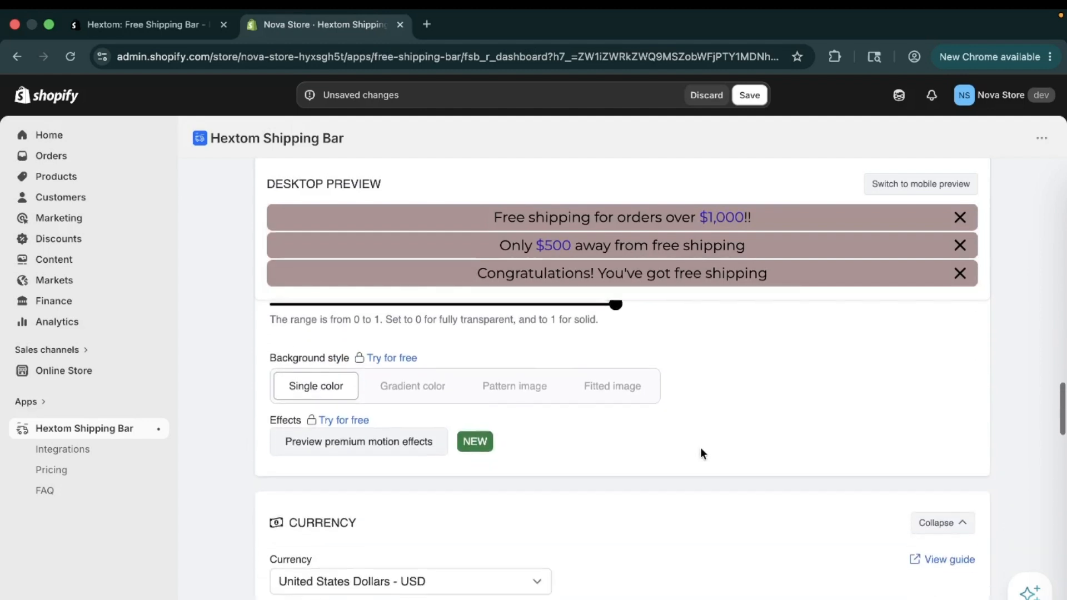
{"action": "scroll", "coordinate": [369, 393], "scroll_direction": "up", "scroll_amount": 2}
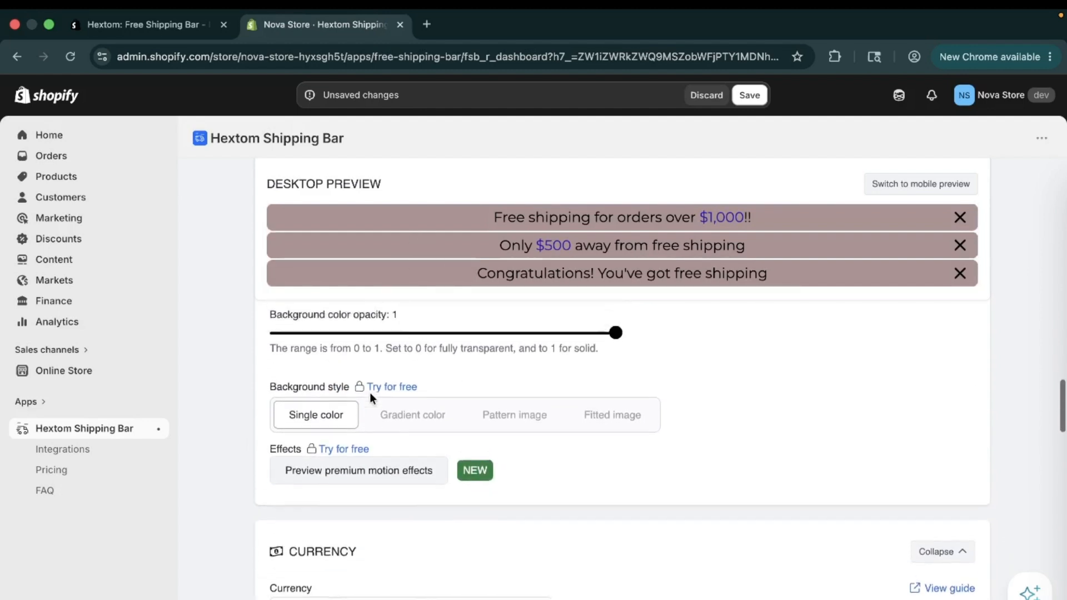
{"action": "scroll", "coordinate": [388, 489], "scroll_direction": "down", "scroll_amount": 4}
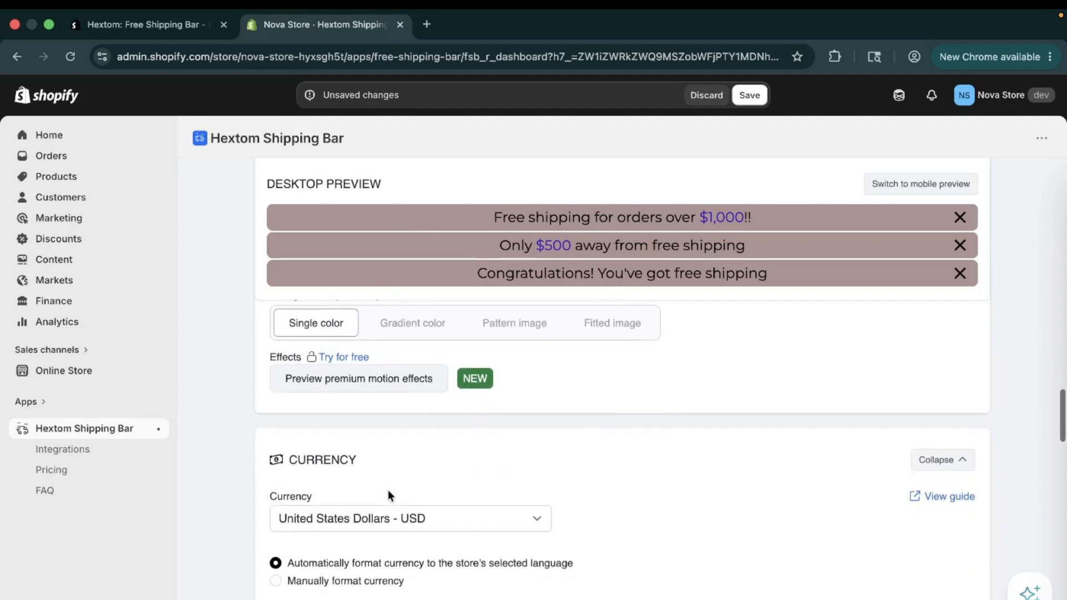
- Examine the available currencies and the bar's display position, empty-cart and schedule settings
{"action": "left_click", "coordinate": [345, 453]}
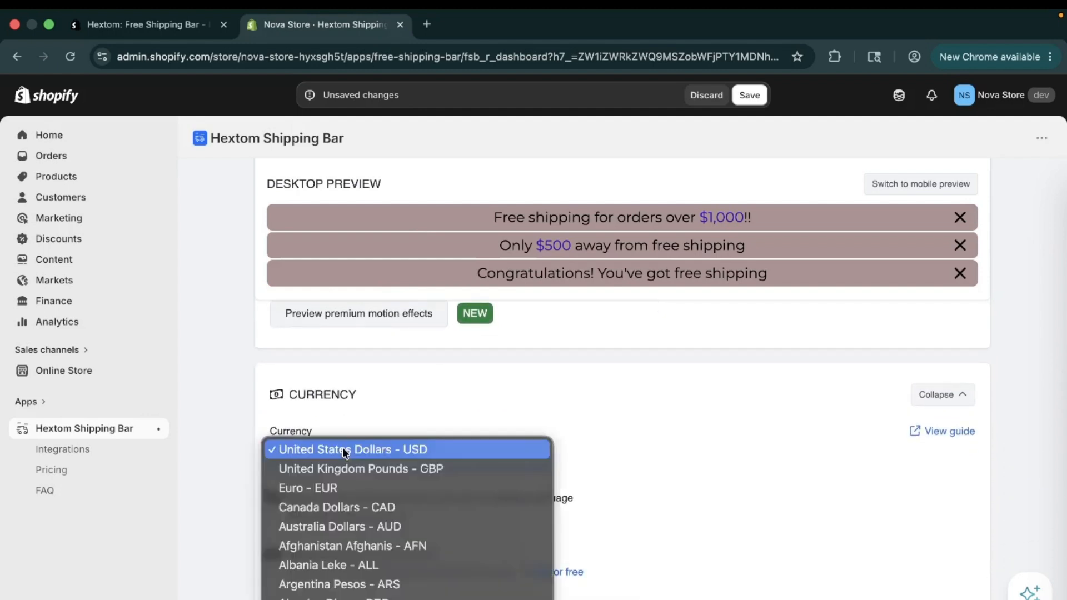
{"action": "left_click", "coordinate": [575, 386]}
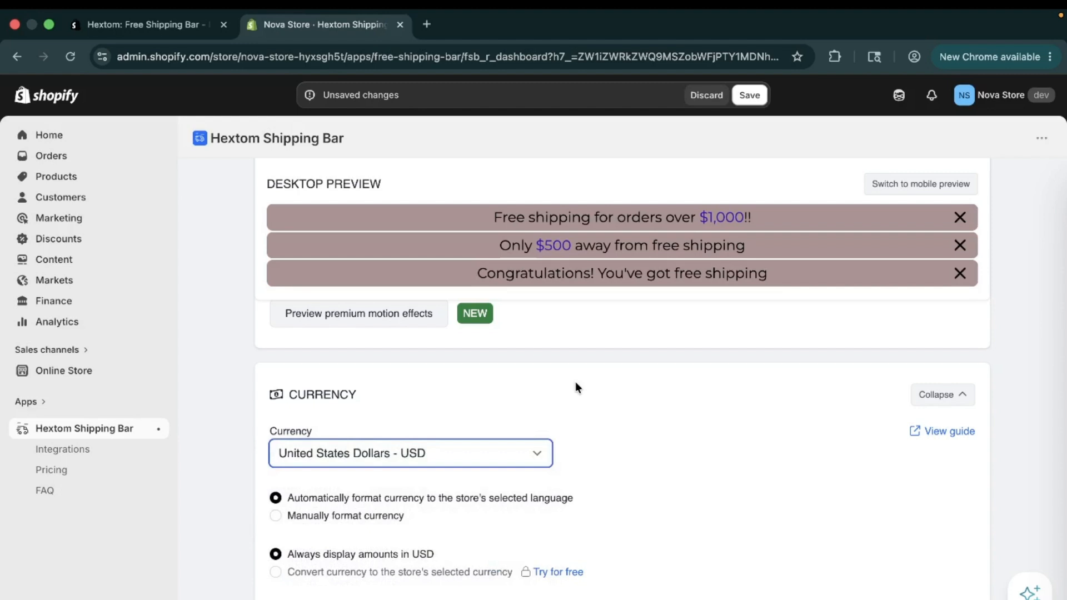
{"action": "scroll", "coordinate": [379, 515], "scroll_direction": "down", "scroll_amount": 5}
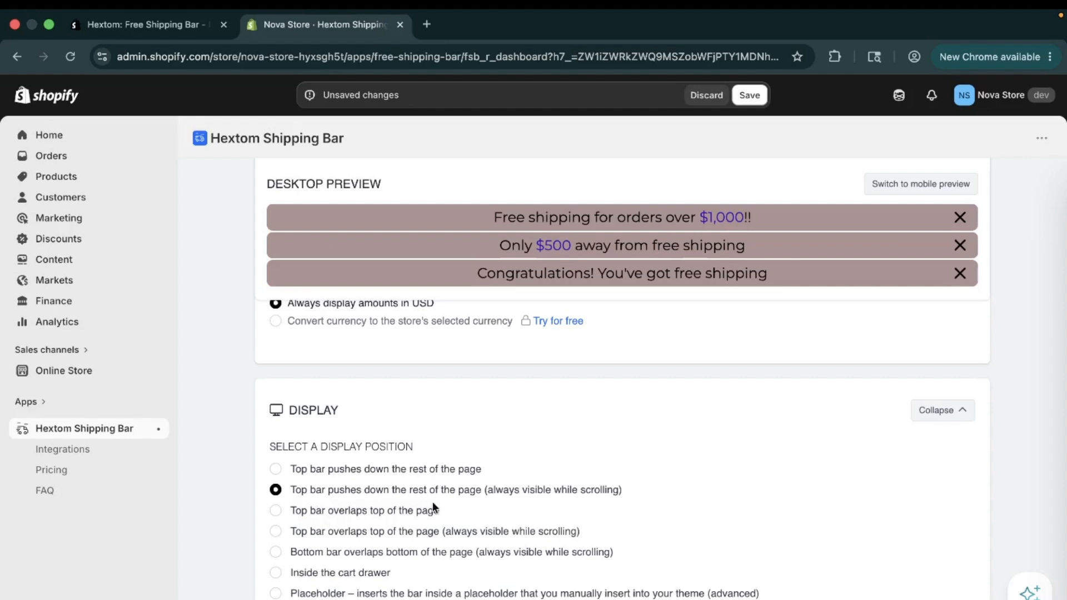
{"action": "scroll", "coordinate": [433, 504], "scroll_direction": "down", "scroll_amount": 5}
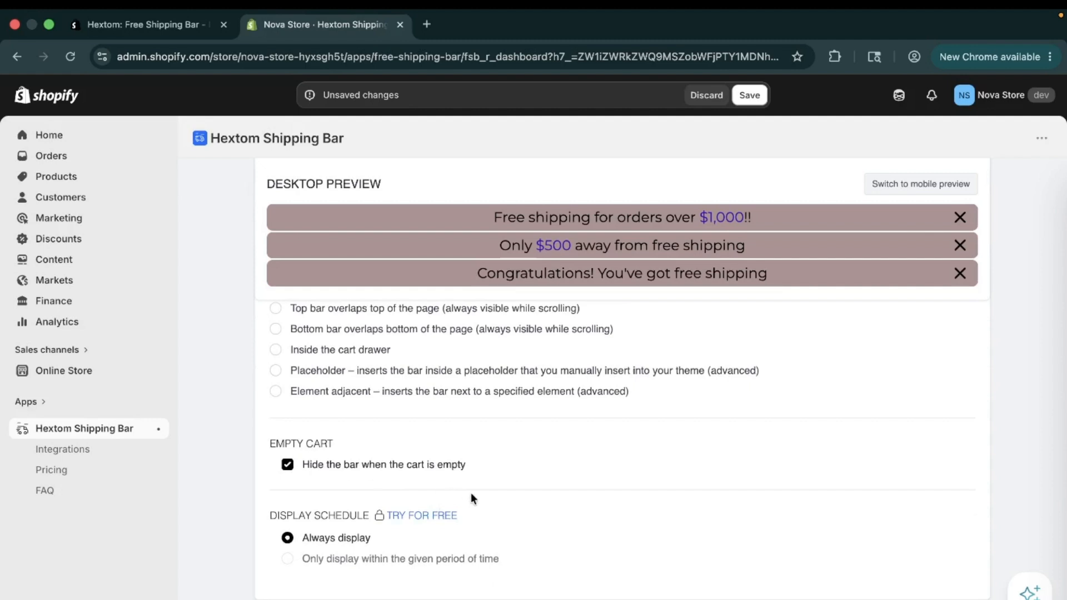
- Set the bar's page targeting to selected pages, with only the homepage included
{"action": "scroll", "coordinate": [471, 492], "scroll_direction": "down", "scroll_amount": 2}
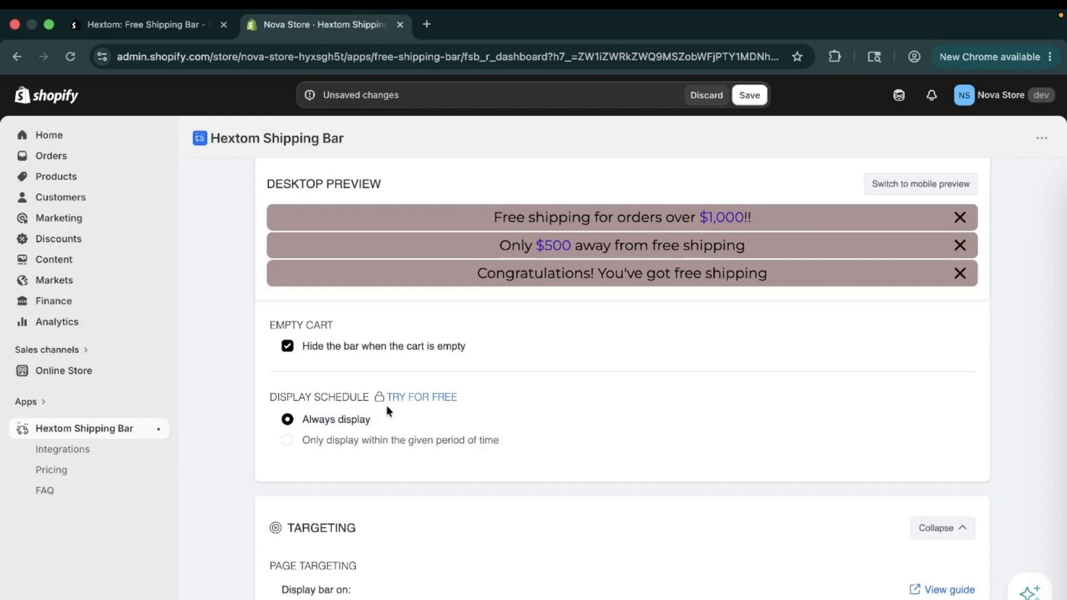
{"action": "scroll", "coordinate": [320, 554], "scroll_direction": "down", "scroll_amount": 3}
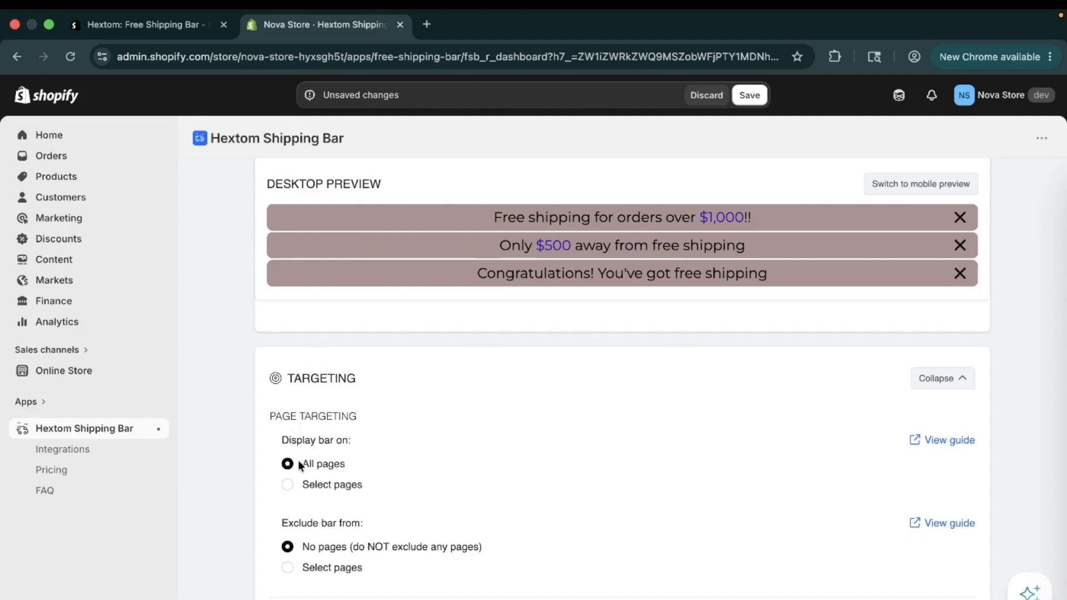
{"action": "left_click", "coordinate": [288, 486]}
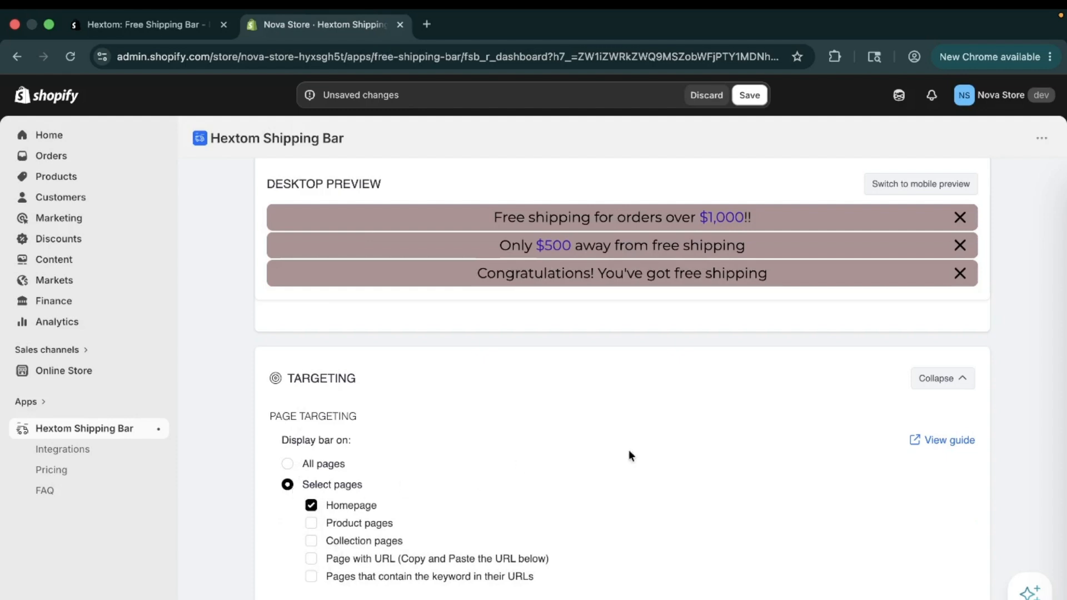
- Check which pages the bar can be excluded from, and return the exclusion to no pages
{"action": "scroll", "coordinate": [641, 472], "scroll_direction": "down", "scroll_amount": 2}
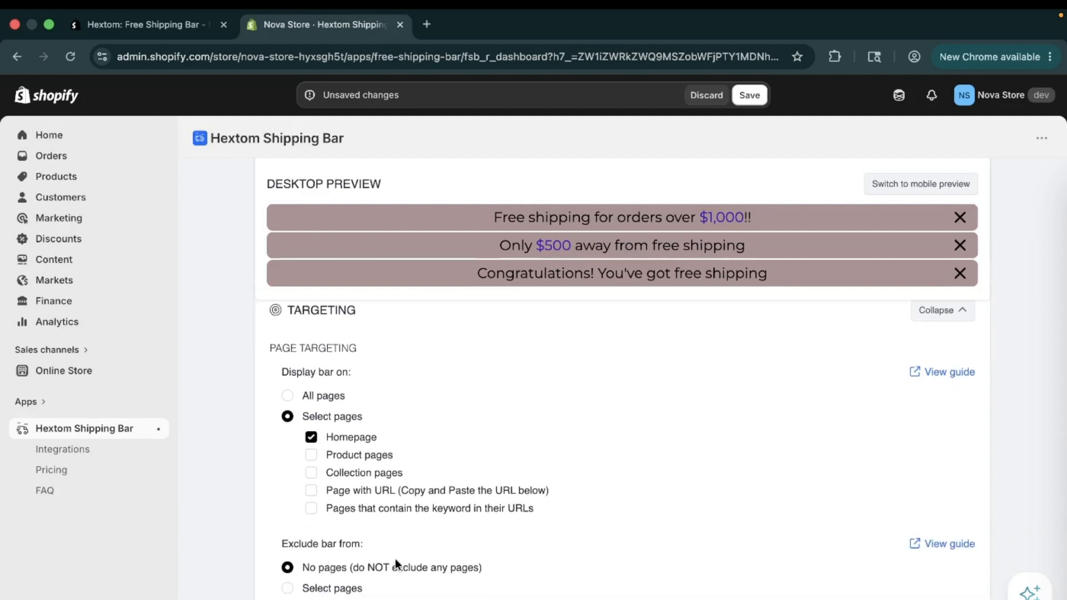
{"action": "scroll", "coordinate": [395, 559], "scroll_direction": "down", "scroll_amount": 1}
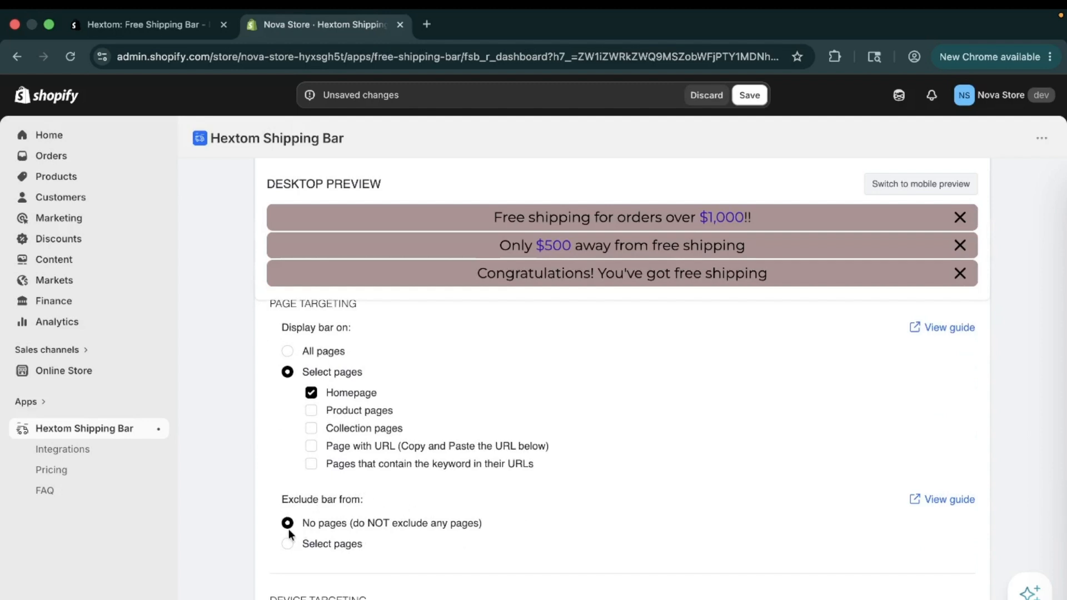
{"action": "scroll", "coordinate": [289, 533], "scroll_direction": "down", "scroll_amount": 2}
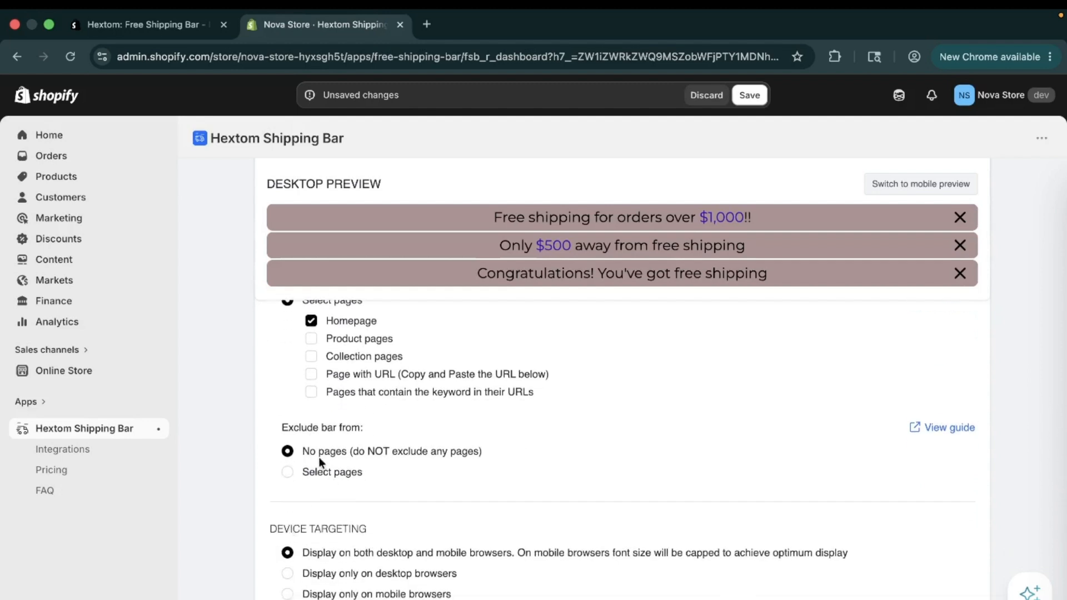
{"action": "left_click", "coordinate": [321, 473]}
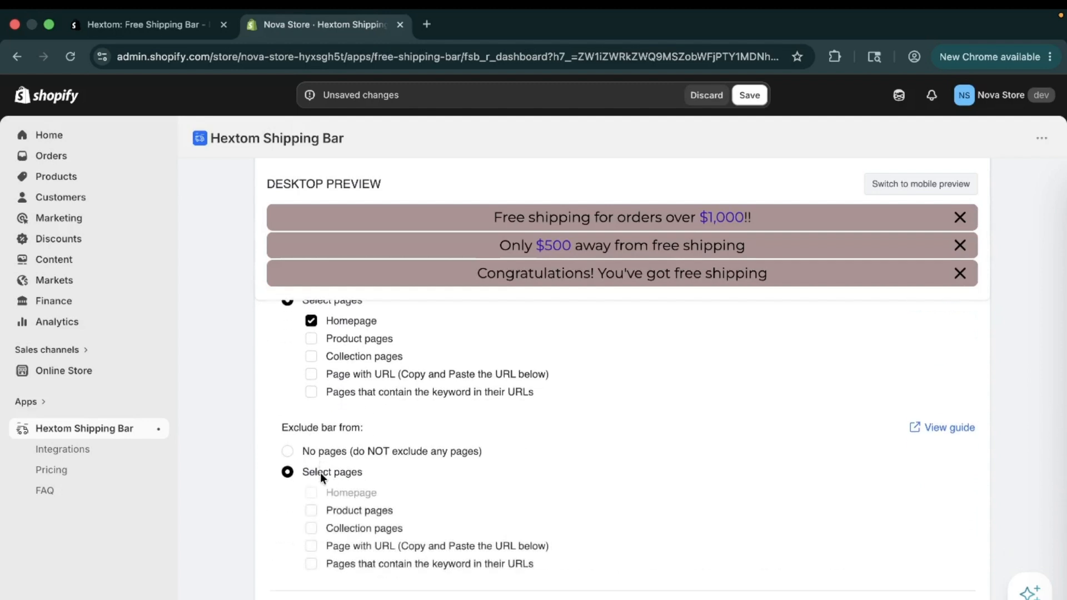
{"action": "left_click", "coordinate": [336, 452]}
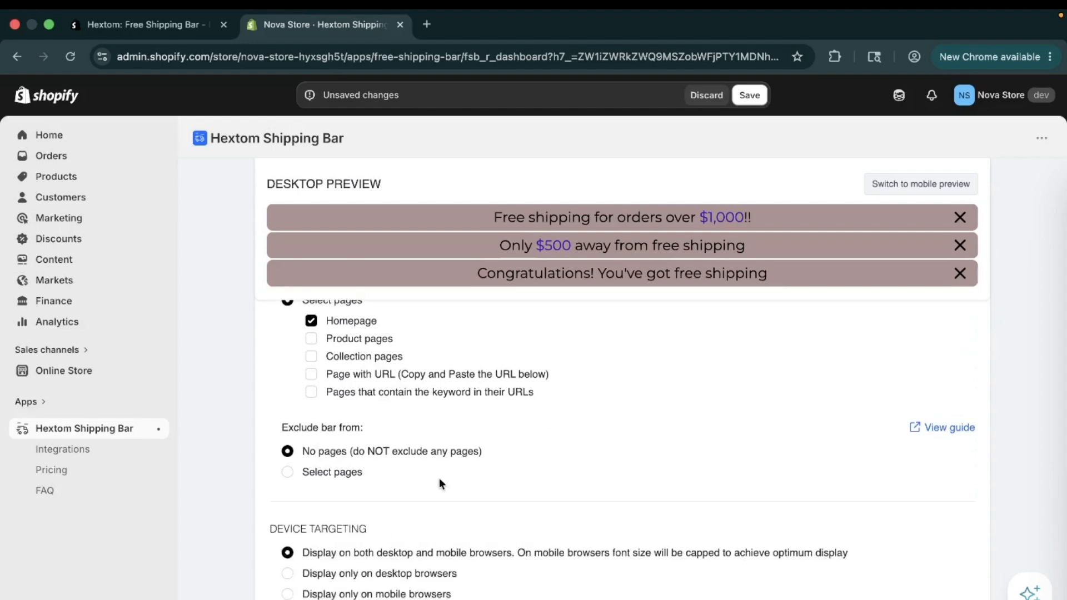
- Examine the device, customer, Shopify Markets and preview targeting options, and review the bar's messages and style templates
{"action": "scroll", "coordinate": [440, 481], "scroll_direction": "down", "scroll_amount": 2}
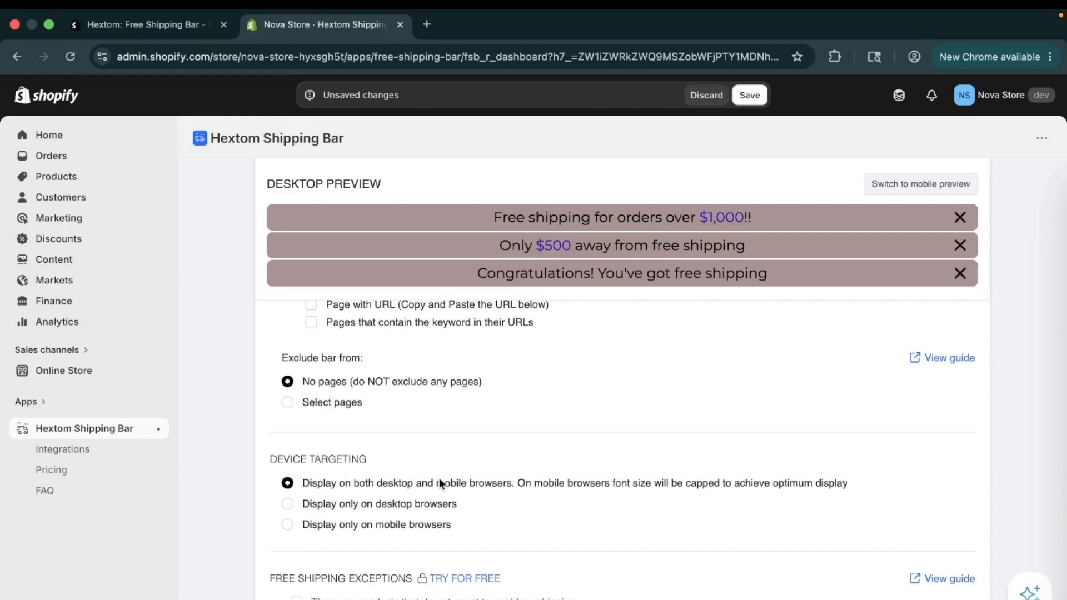
{"action": "scroll", "coordinate": [441, 552], "scroll_direction": "down", "scroll_amount": 10}
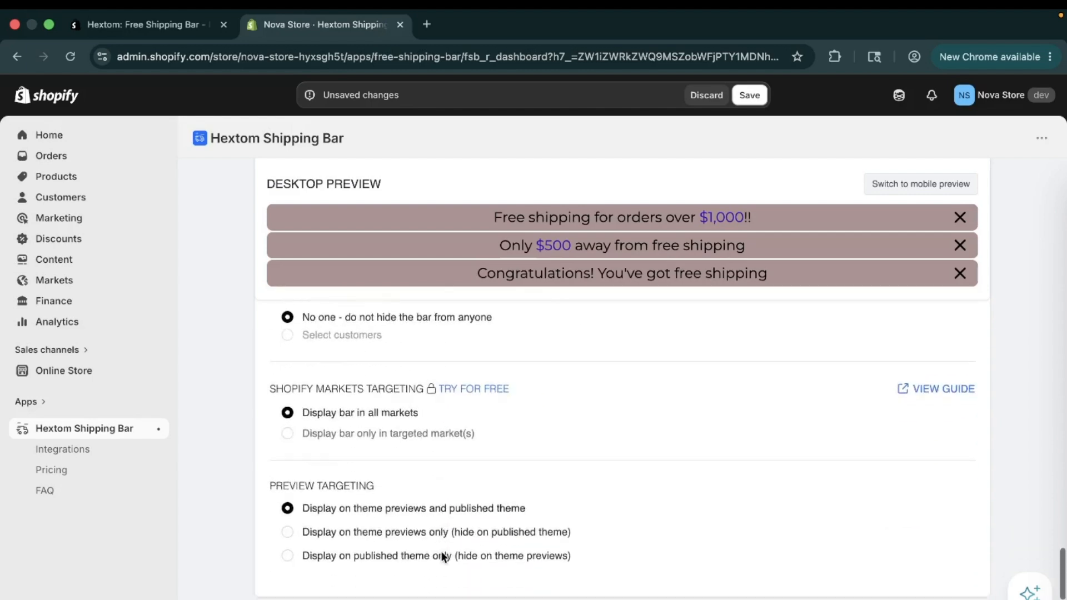
{"action": "scroll", "coordinate": [466, 378], "scroll_direction": "up", "scroll_amount": 4}
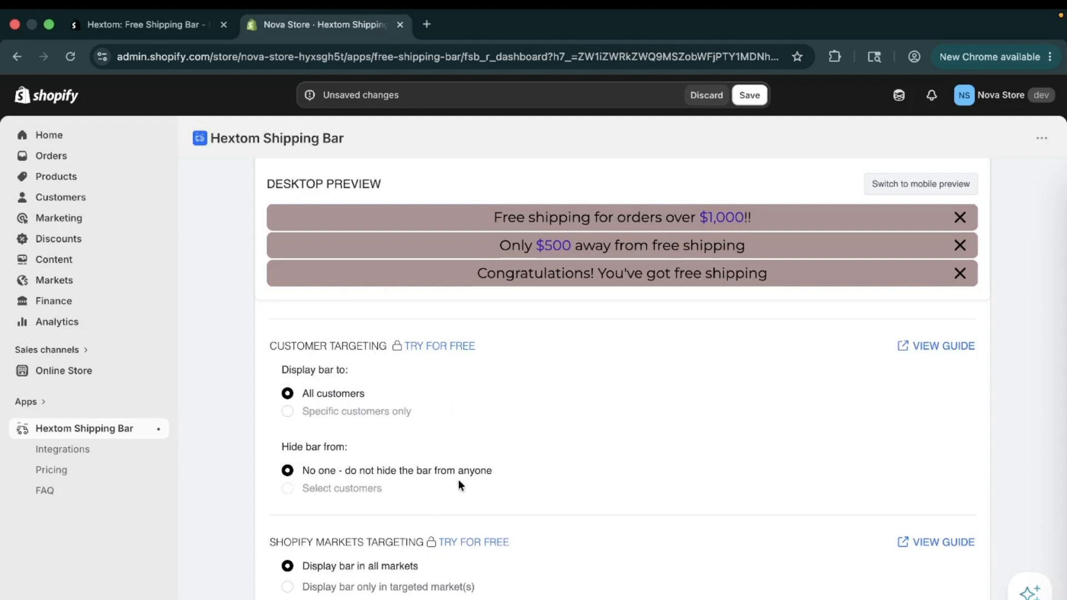
{"action": "scroll", "coordinate": [460, 489], "scroll_direction": "down", "scroll_amount": 1}
{"action": "scroll", "coordinate": [460, 489], "scroll_direction": "up", "scroll_amount": 17}
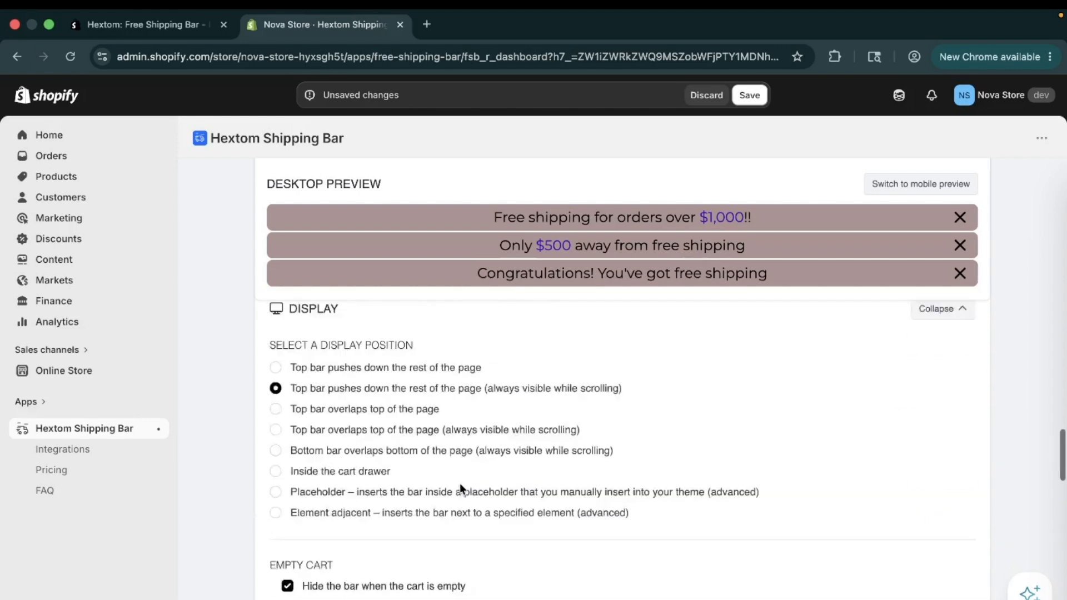
{"action": "scroll", "coordinate": [644, 369], "scroll_direction": "up", "scroll_amount": 6}
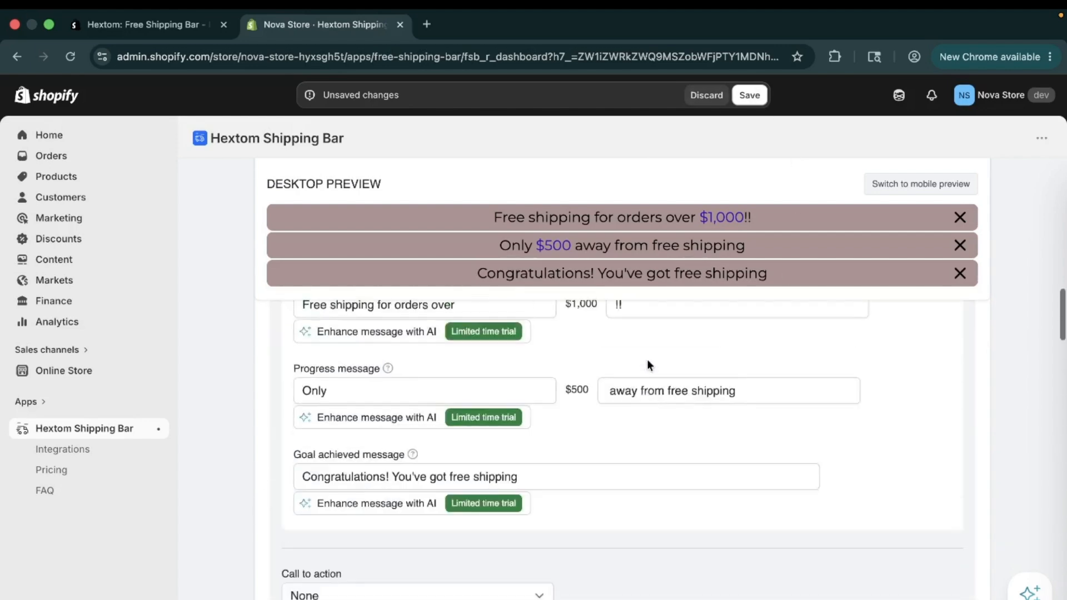
{"action": "scroll", "coordinate": [556, 424], "scroll_direction": "up", "scroll_amount": 12}
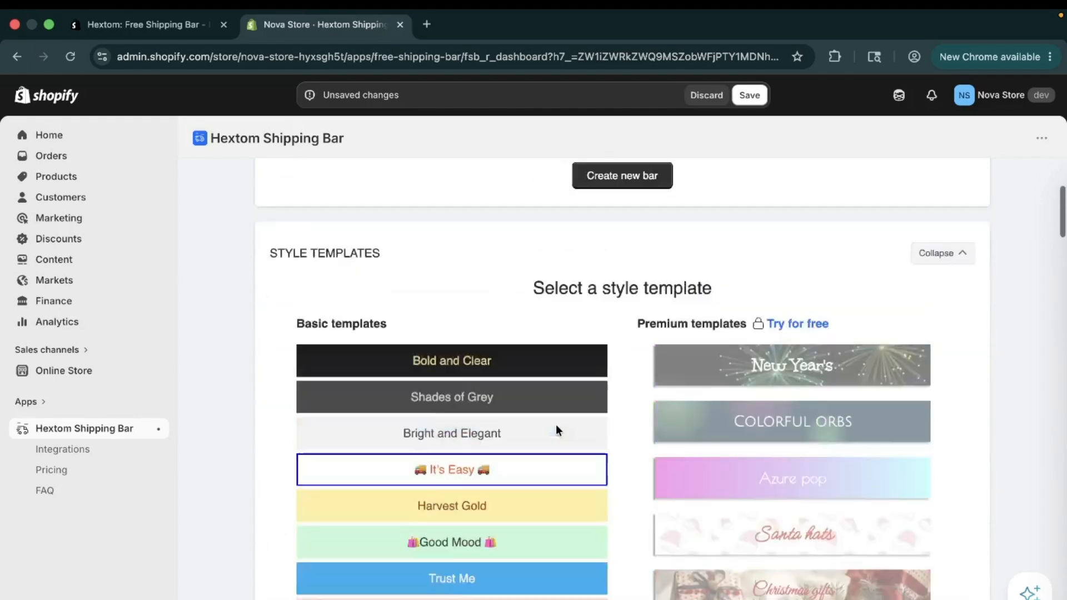
- Save the free shipping bar and open the live online store
{"action": "scroll", "coordinate": [555, 425], "scroll_direction": "down", "scroll_amount": 6}
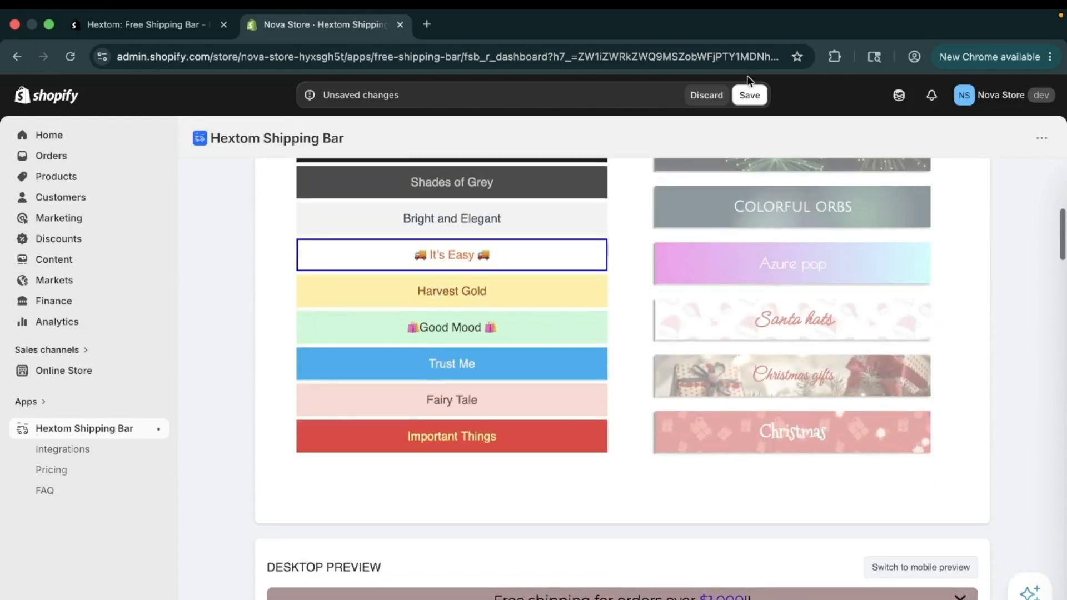
{"action": "left_click", "coordinate": [750, 95]}
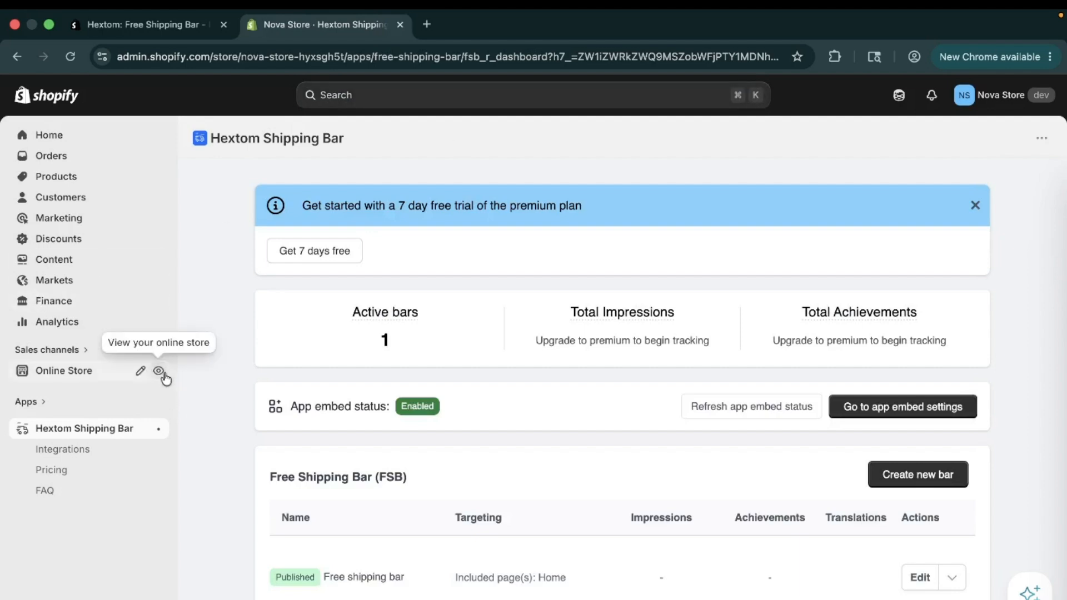
{"action": "left_click", "coordinate": [158, 372]}
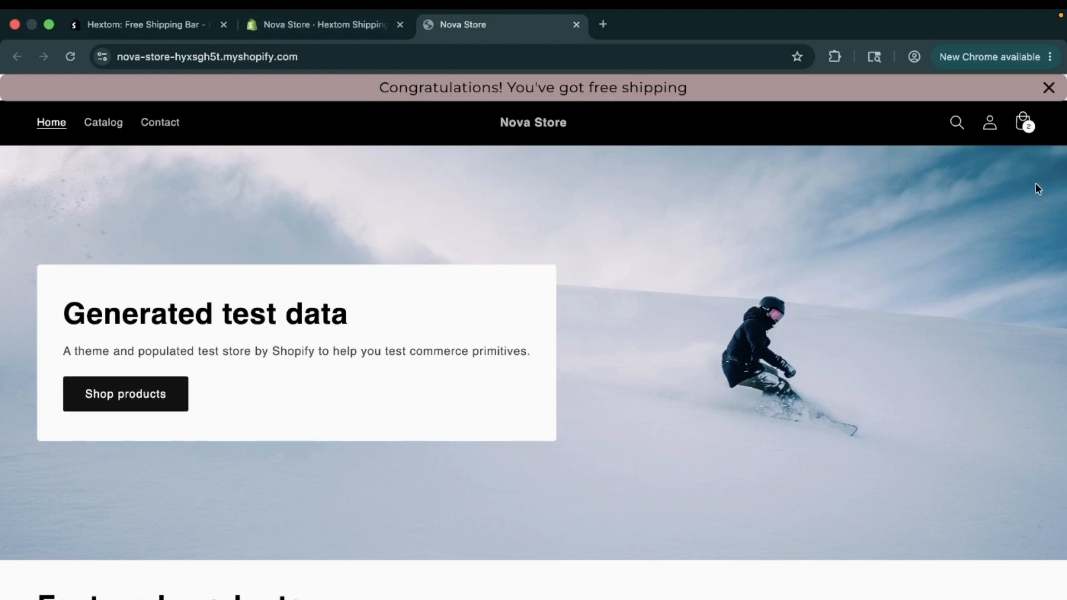
- Reduce The Multi-location Snowboard to a quantity of 1 in the store's cart, and check the cart and bar message
{"action": "left_click", "coordinate": [1024, 123]}
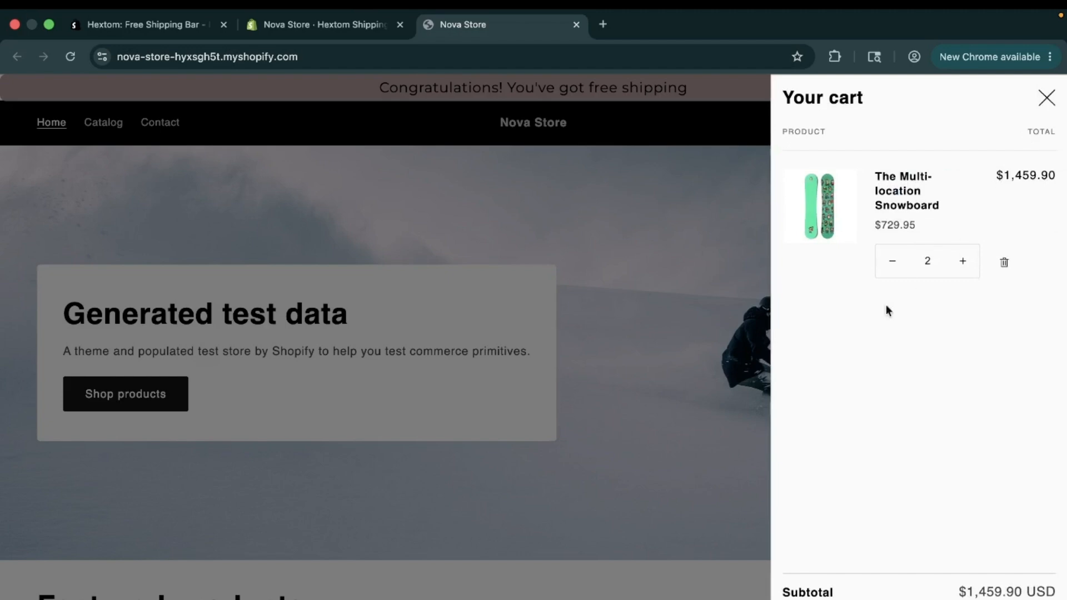
{"action": "left_click", "coordinate": [892, 261]}
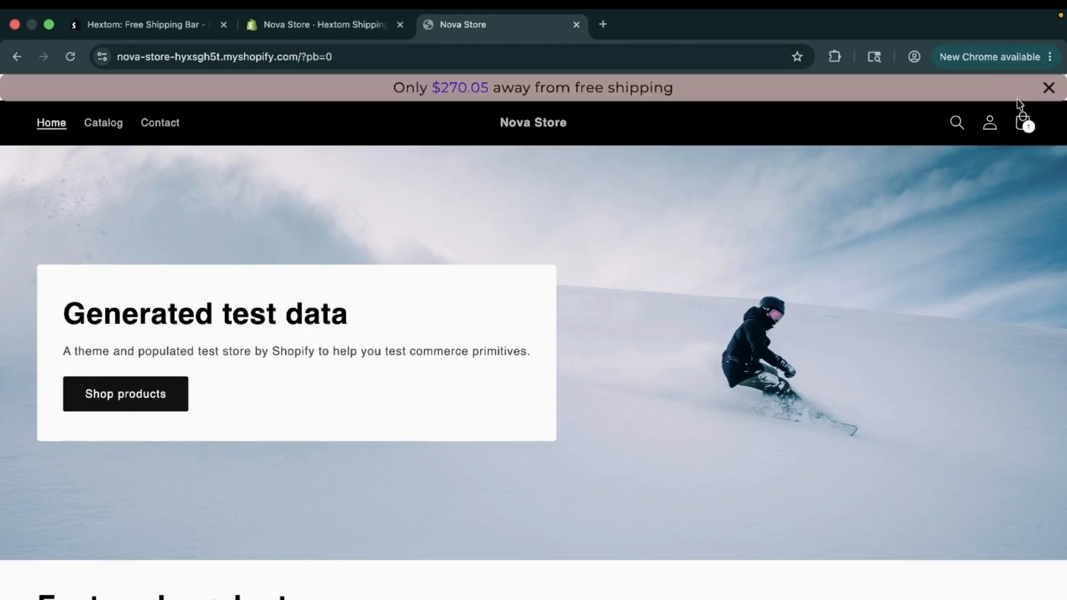
{"action": "left_click", "coordinate": [1019, 124]}
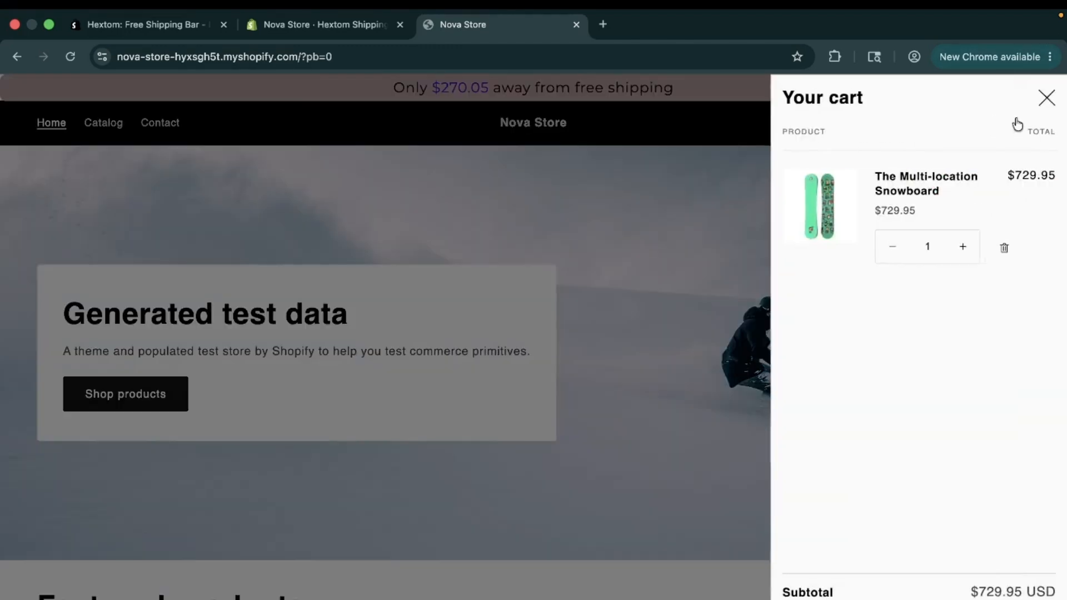
{"action": "left_click", "coordinate": [596, 447]}
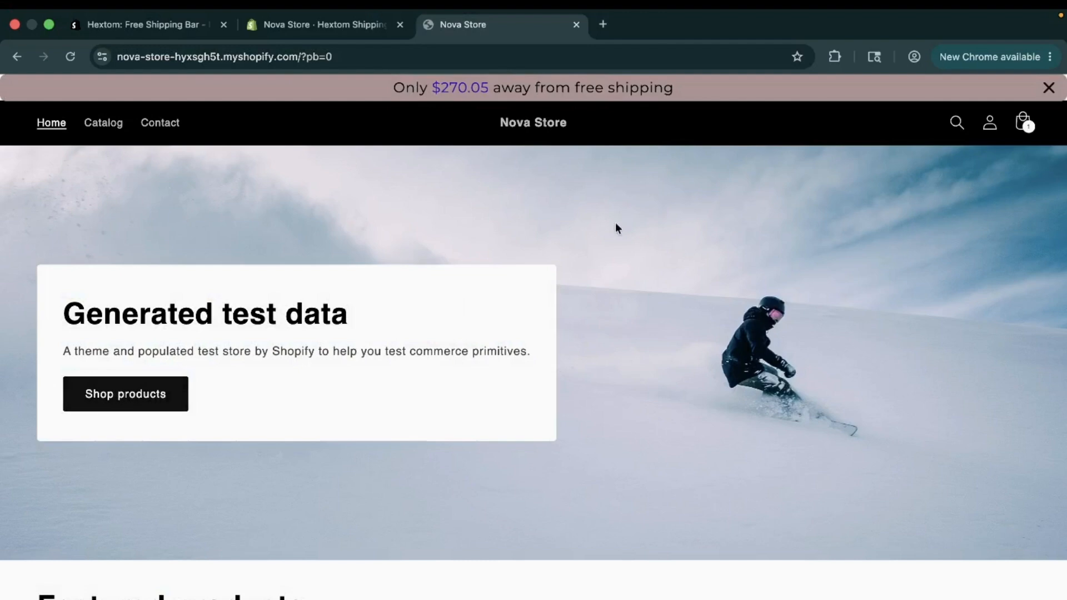
- Check the bar's page targeting on The Collection Snowboard: Liquid product page, and return to the homepage
{"action": "scroll", "coordinate": [601, 275], "scroll_direction": "down", "scroll_amount": 7}
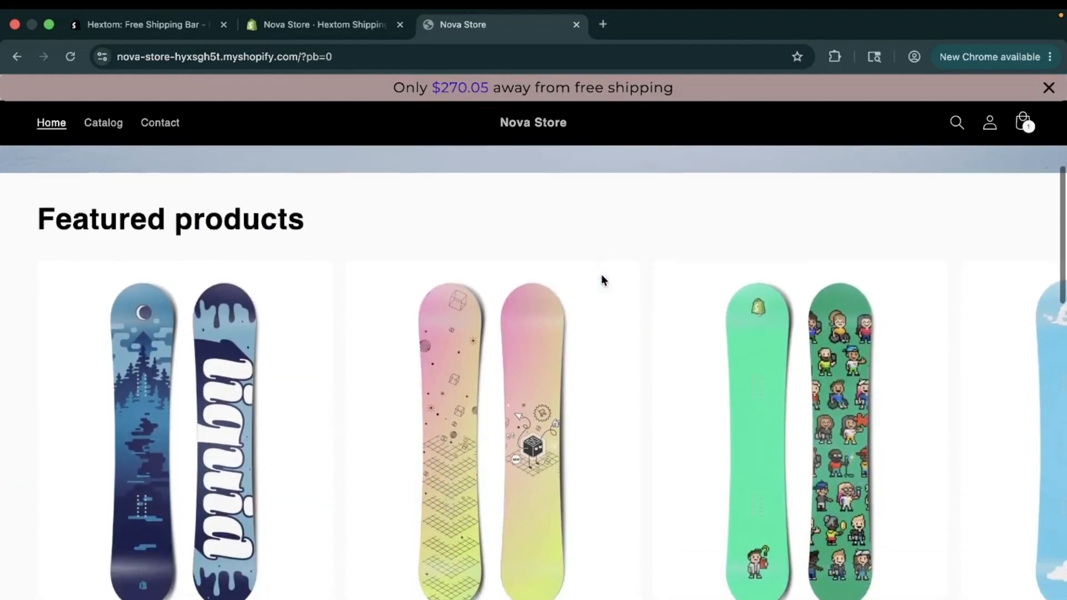
{"action": "left_click", "coordinate": [262, 418]}
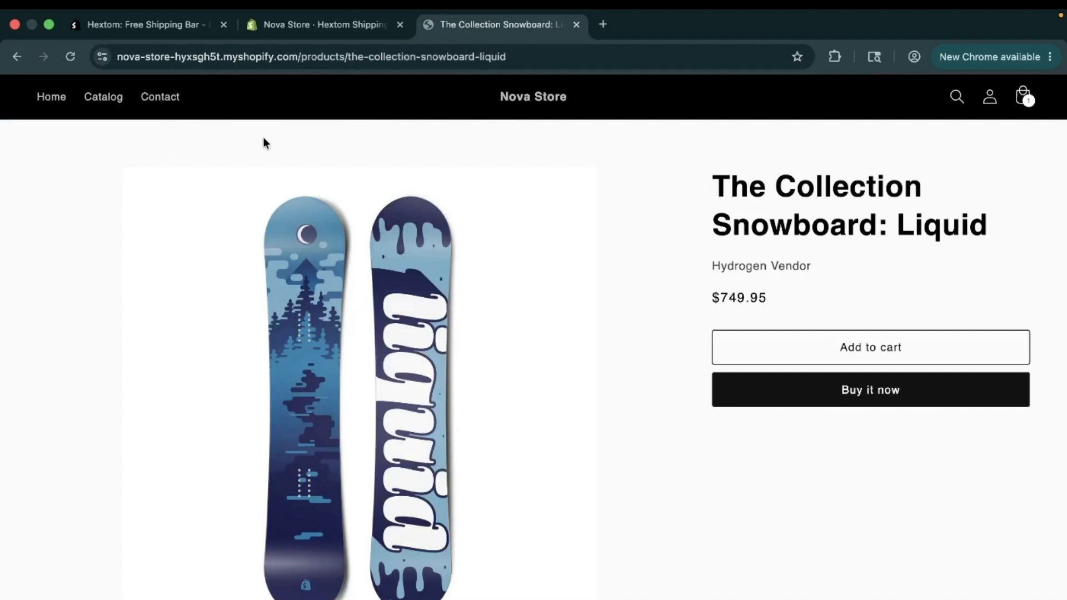
{"action": "left_click", "coordinate": [54, 105]}
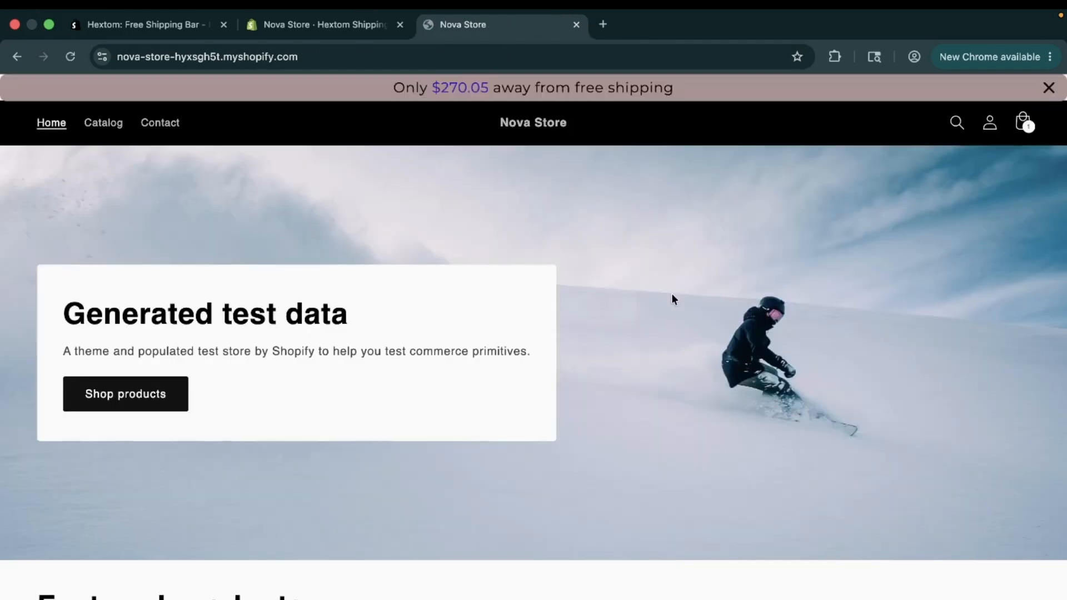